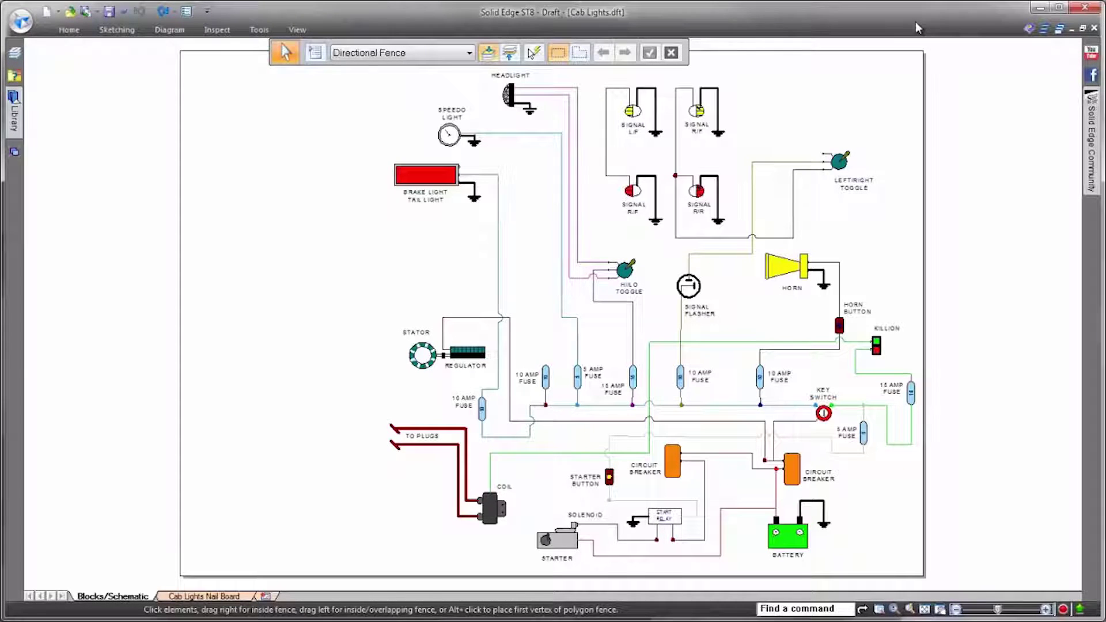
Step: Draw a Jump-shaped connector from the vertical wire of the left signal lights to the upper terminal of the Left/Right toggle
{"action": "scroll", "coordinate": [979, 115], "scroll_direction": "up", "scroll_amount": 5}
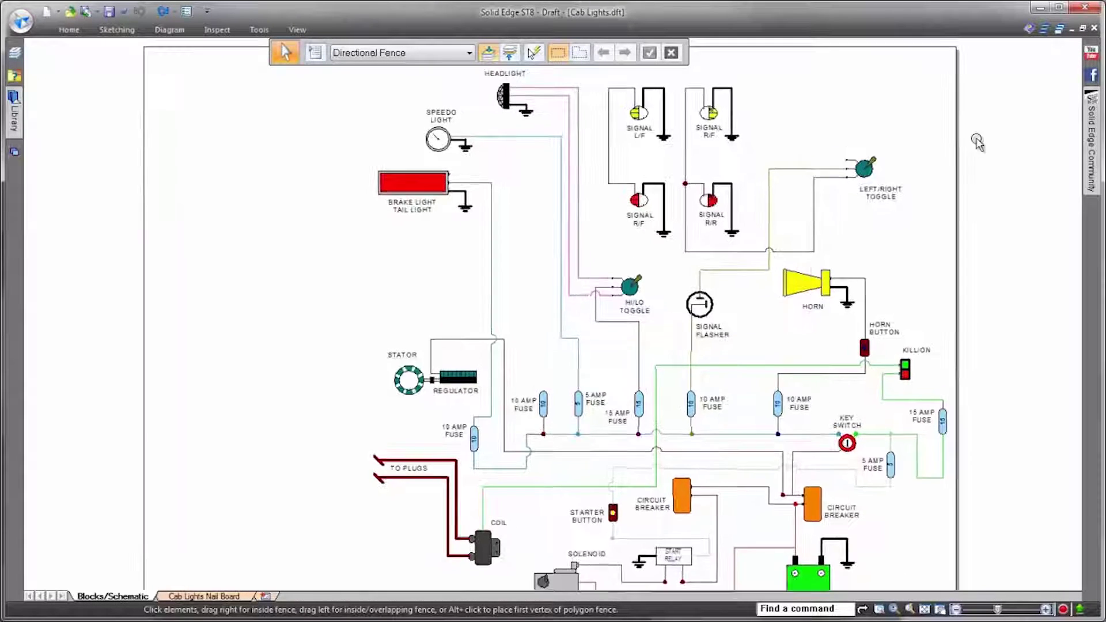
{"action": "left_click", "coordinate": [203, 230]}
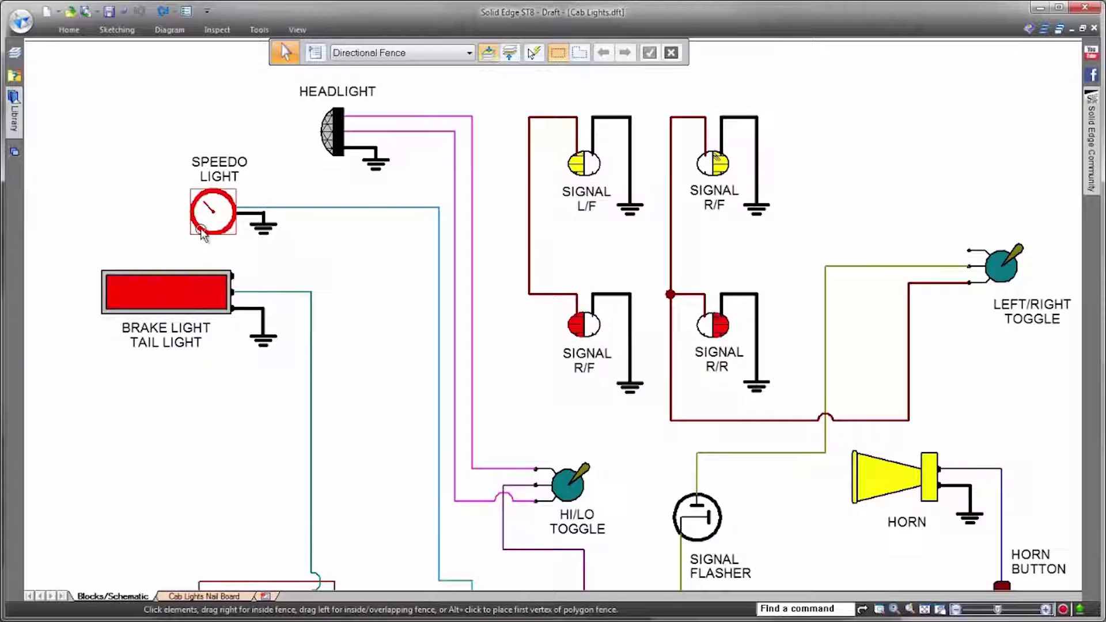
{"action": "left_click", "coordinate": [333, 136]}
{"action": "left_click", "coordinate": [390, 301]}
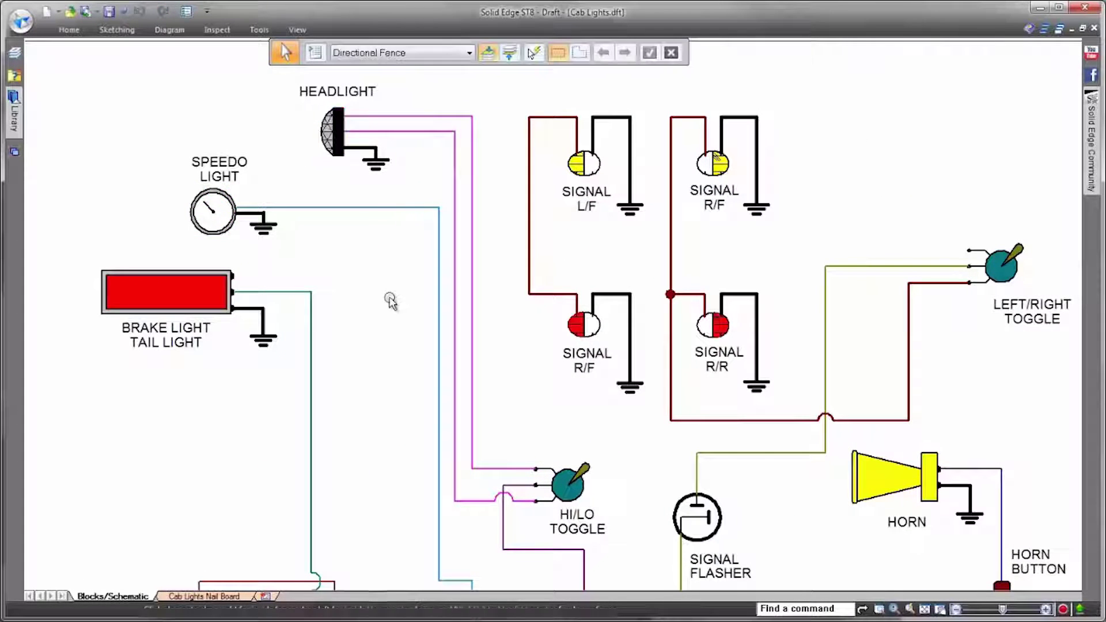
{"action": "right_click", "coordinate": [804, 158]}
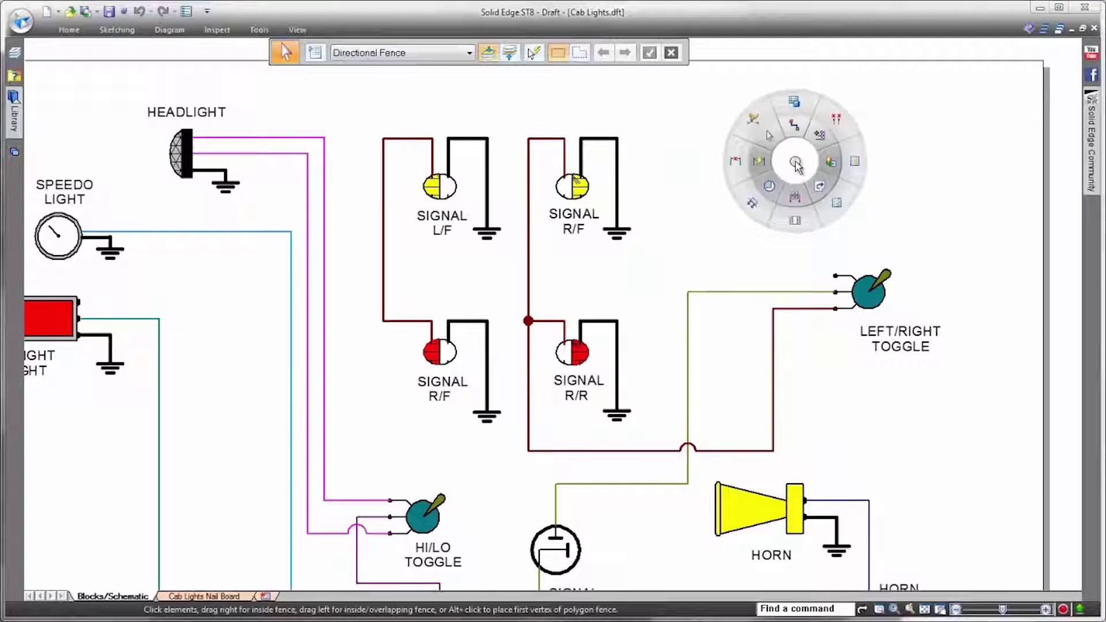
{"action": "left_click", "coordinate": [794, 127]}
{"action": "left_click", "coordinate": [569, 54]}
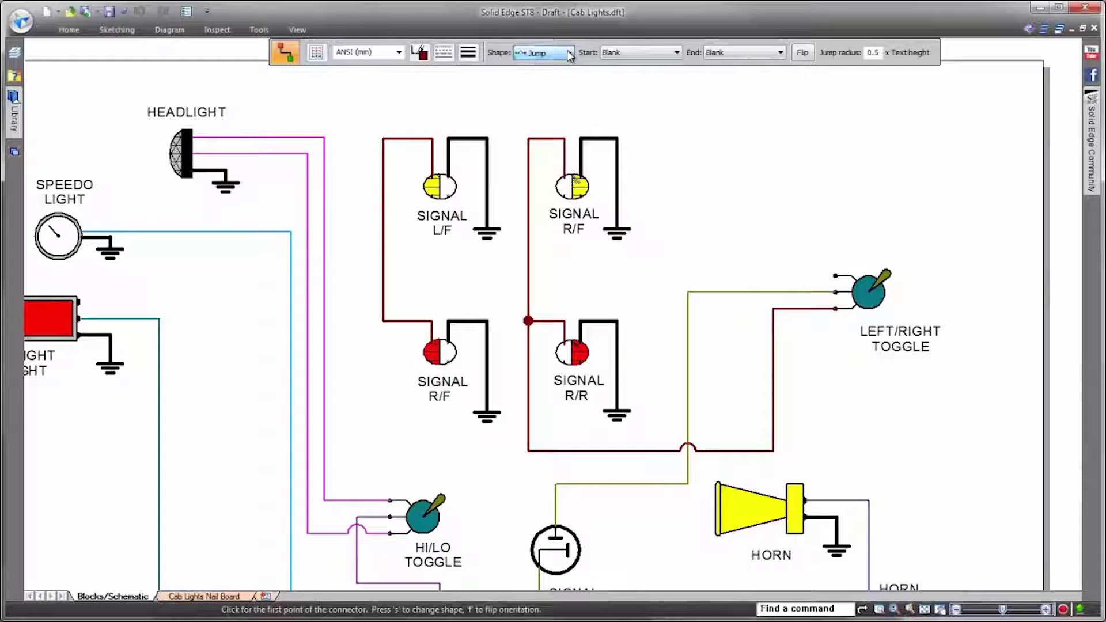
{"action": "left_click", "coordinate": [383, 276]}
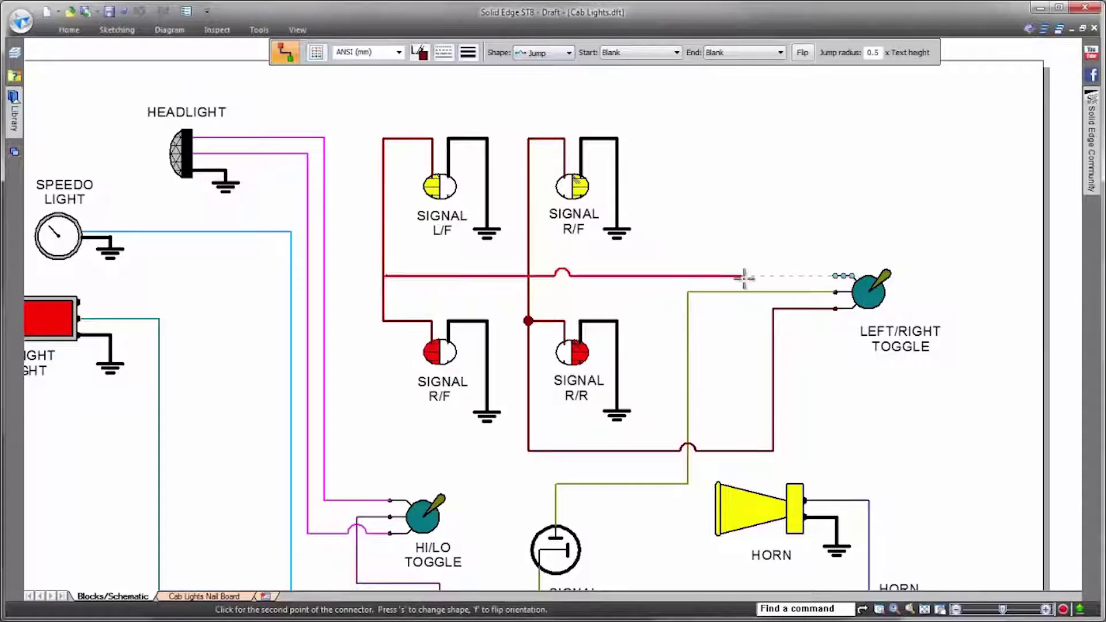
{"action": "left_click", "coordinate": [837, 276]}
{"action": "key", "text": "Escape"}
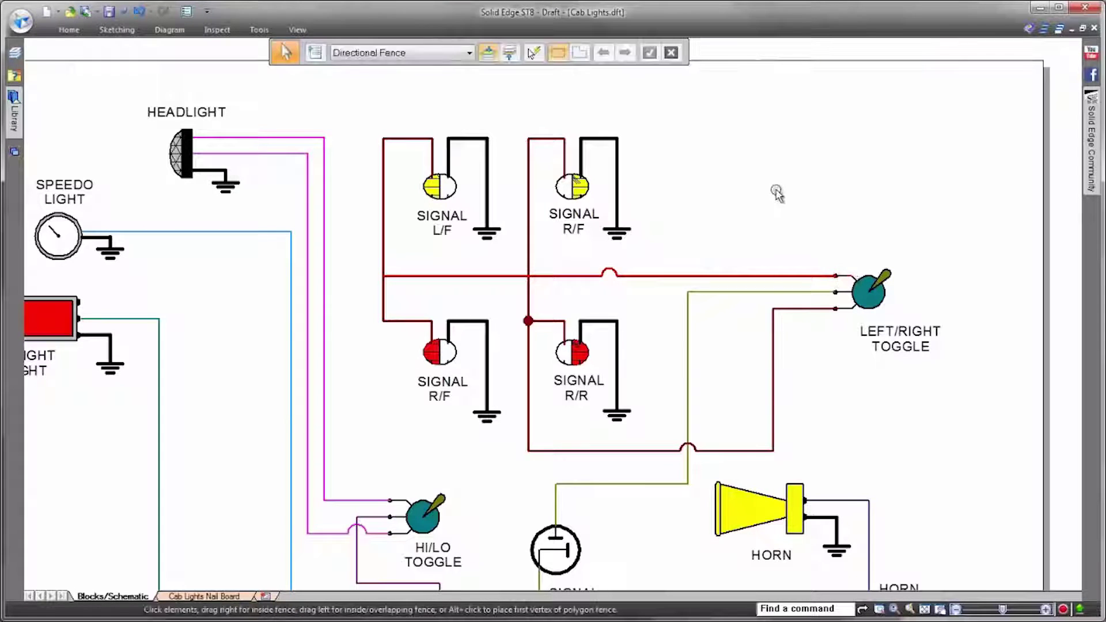
Step: Reposition the new connector's jump so it bridges the vertical wire of the right signal lights
{"action": "left_click", "coordinate": [645, 277]}
{"action": "left_click_drag", "start_coordinate": [609, 276], "coordinate": [576, 274]}
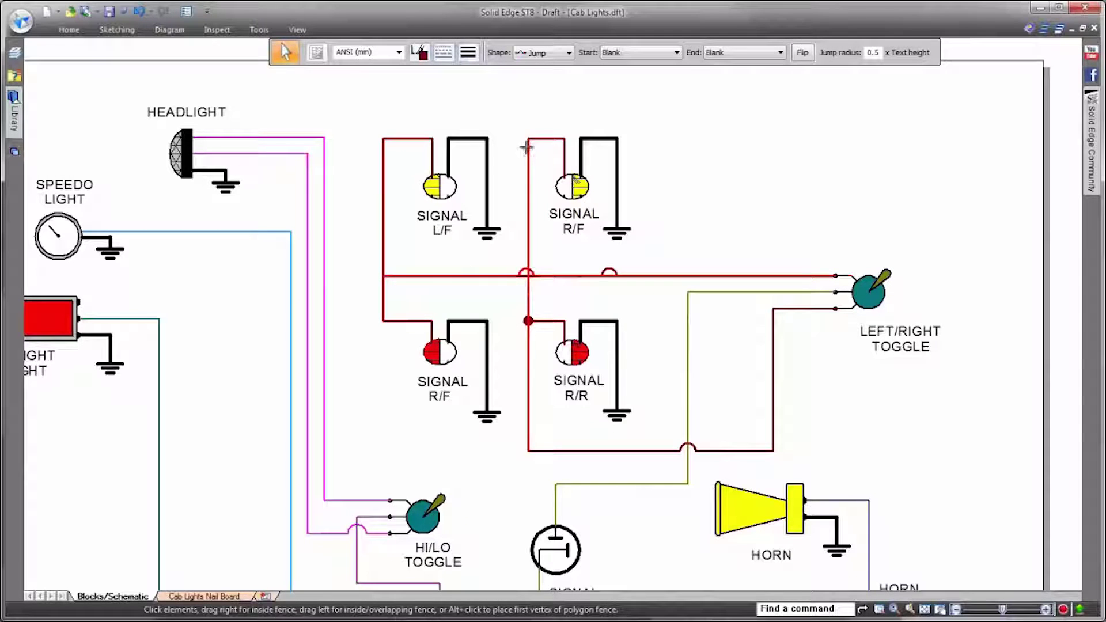
{"action": "left_click_drag", "start_coordinate": [528, 138], "coordinate": [528, 139]}
{"action": "left_click", "coordinate": [811, 118]}
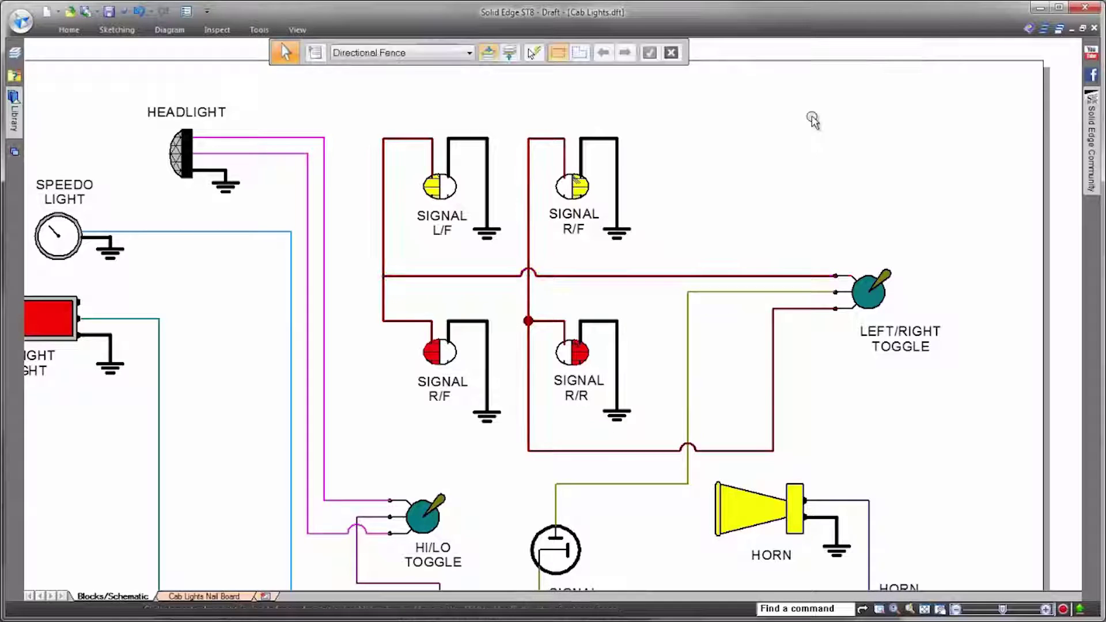
Step: Show the block view in the Library and select Cab Lights.dft to browse its blocks
{"action": "scroll", "coordinate": [819, 118], "scroll_direction": "down", "scroll_amount": 3}
{"action": "scroll", "coordinate": [819, 120], "scroll_direction": "down", "scroll_amount": 5}
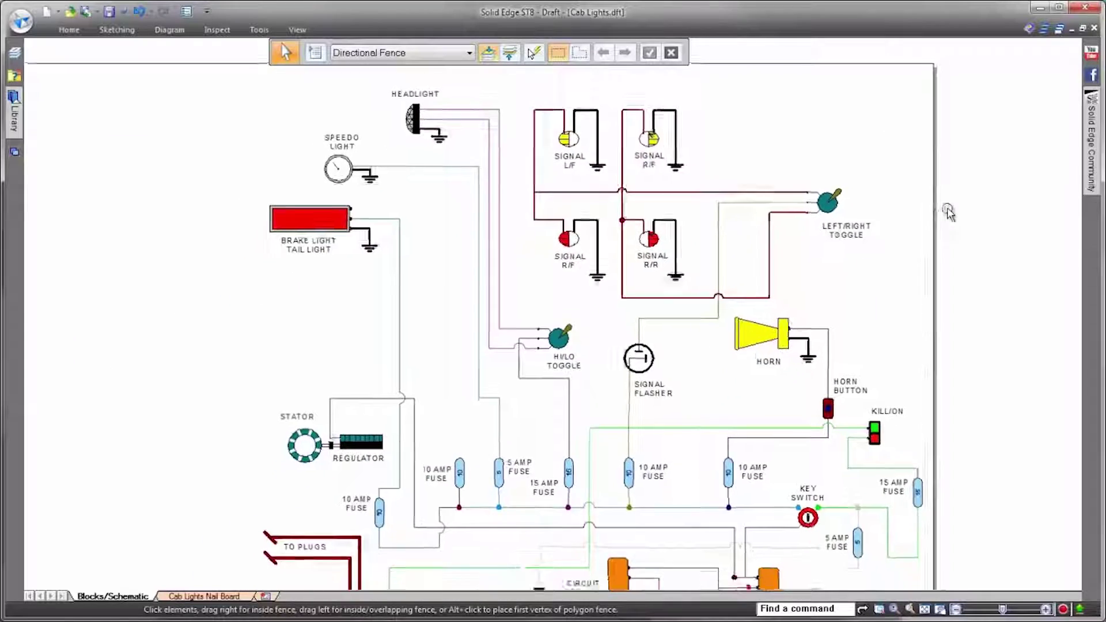
{"action": "scroll", "coordinate": [1008, 226], "scroll_direction": "up", "scroll_amount": 2}
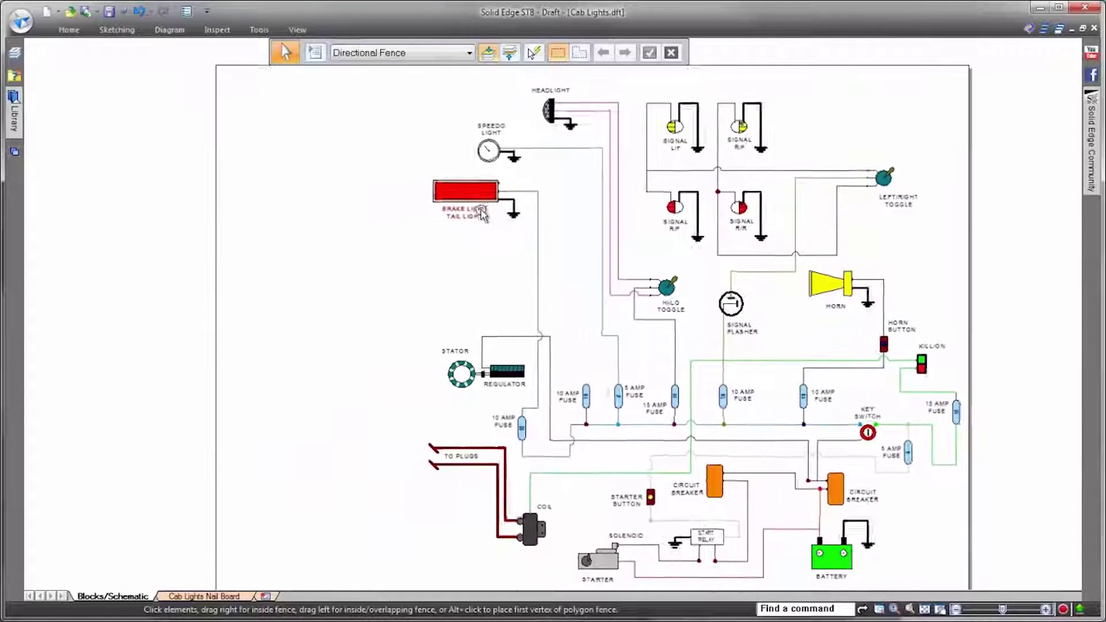
{"action": "left_click", "coordinate": [14, 103]}
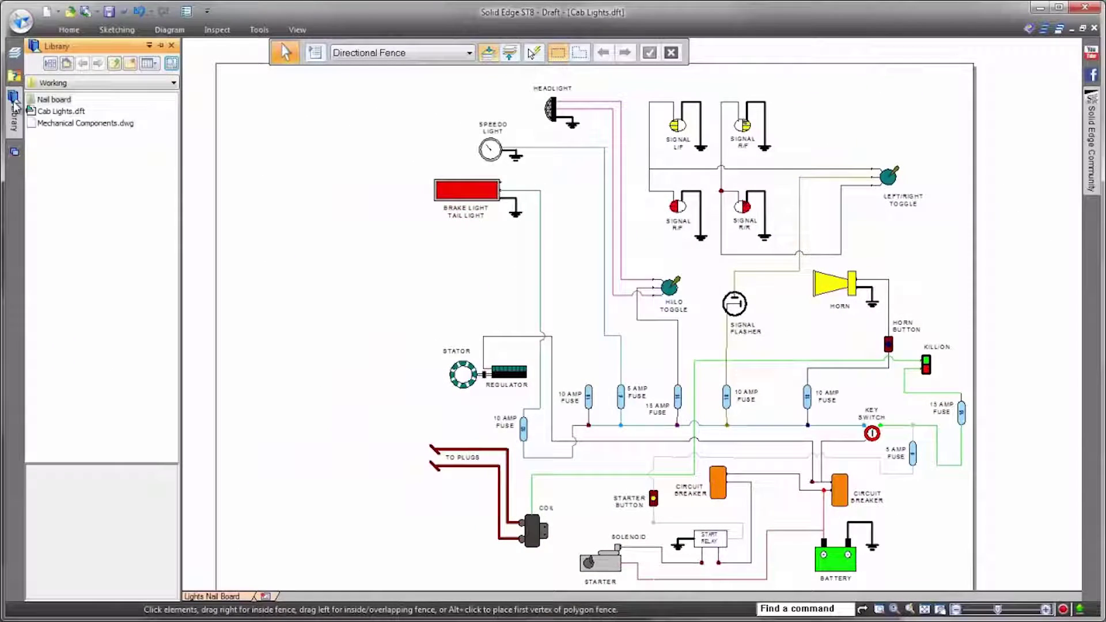
{"action": "left_click", "coordinate": [50, 64]}
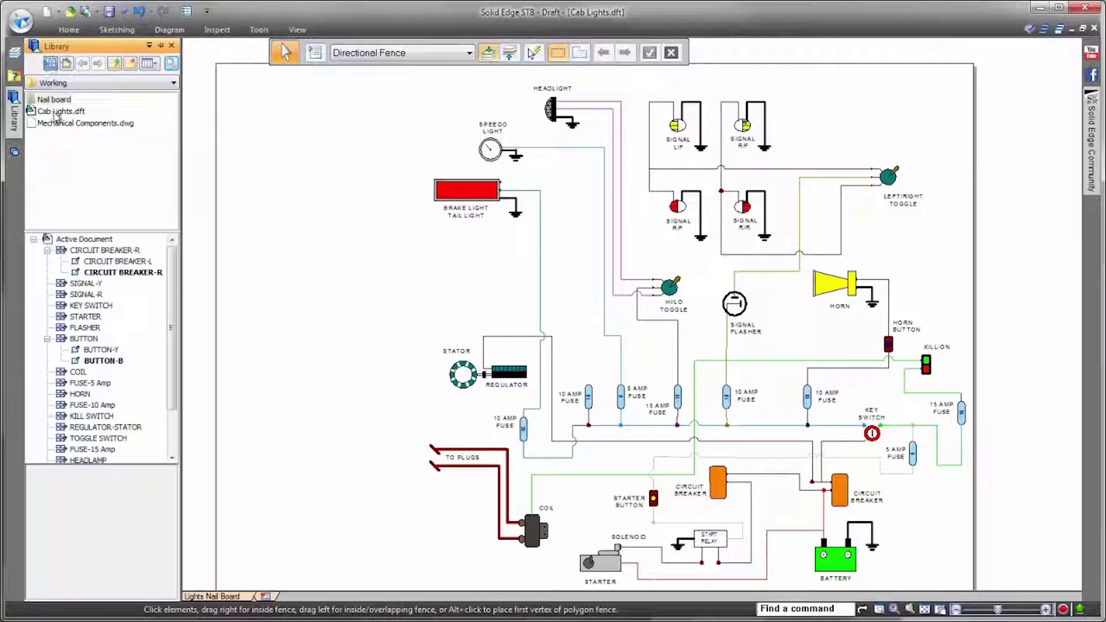
{"action": "left_click", "coordinate": [55, 111]}
{"action": "left_click_drag", "start_coordinate": [172, 382], "coordinate": [181, 343]}
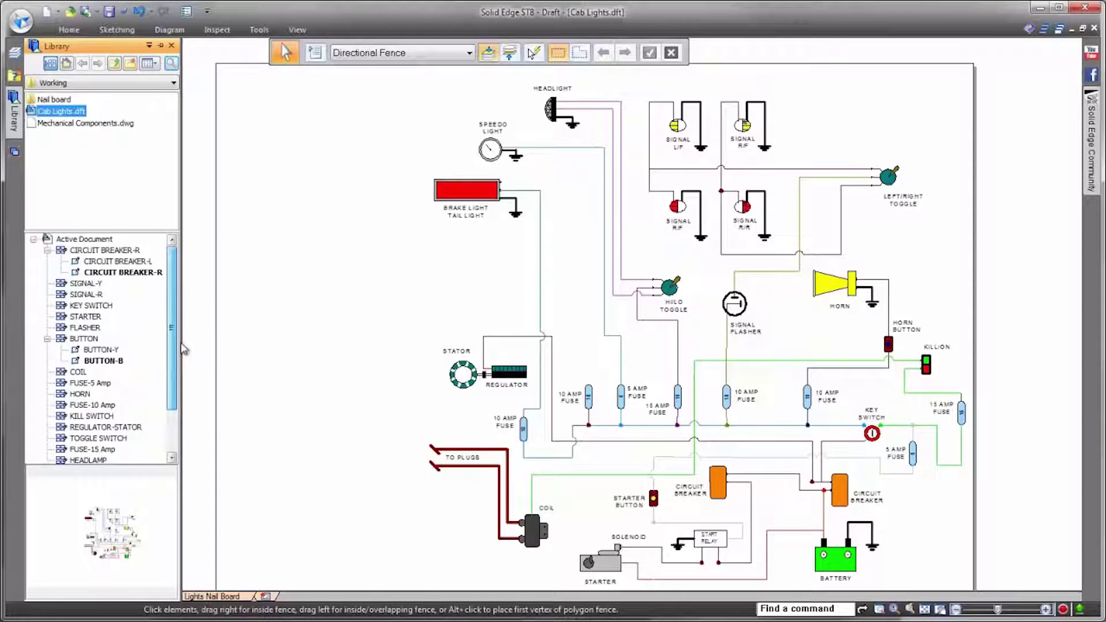
Step: Place one POINTS block from Mechanical Components.dwg at scale 1.00 between the brake light and the stator
{"action": "left_click", "coordinate": [85, 122]}
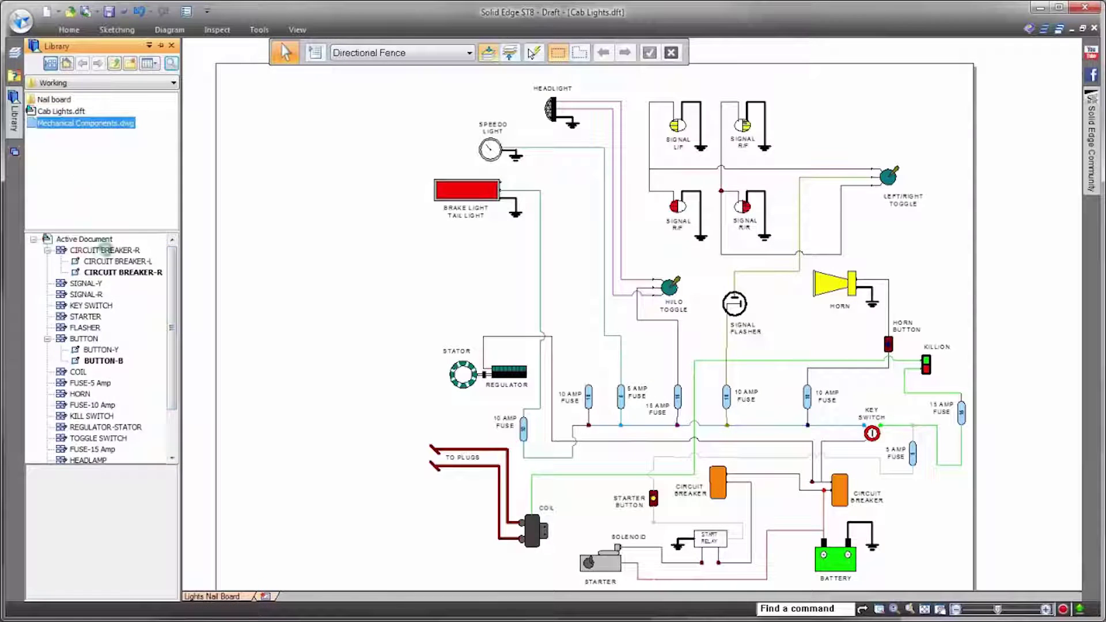
{"action": "scroll", "coordinate": [172, 326], "scroll_direction": "down", "scroll_amount": 5}
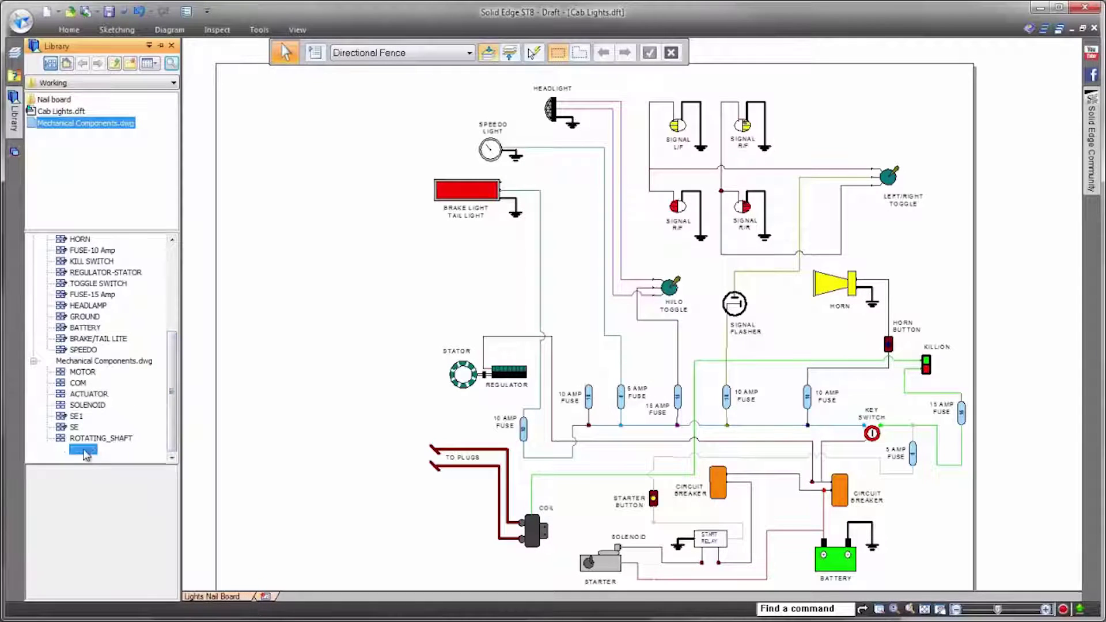
{"action": "left_click_drag", "start_coordinate": [232, 424], "coordinate": [455, 300]}
{"action": "left_click", "coordinate": [455, 300]}
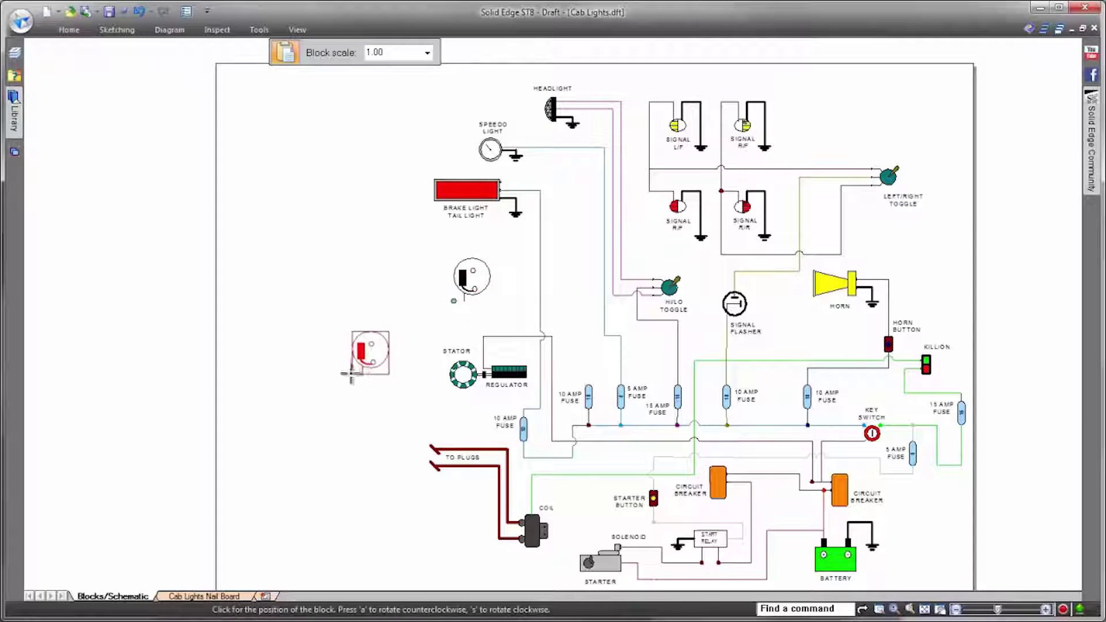
{"action": "key", "text": "Escape"}
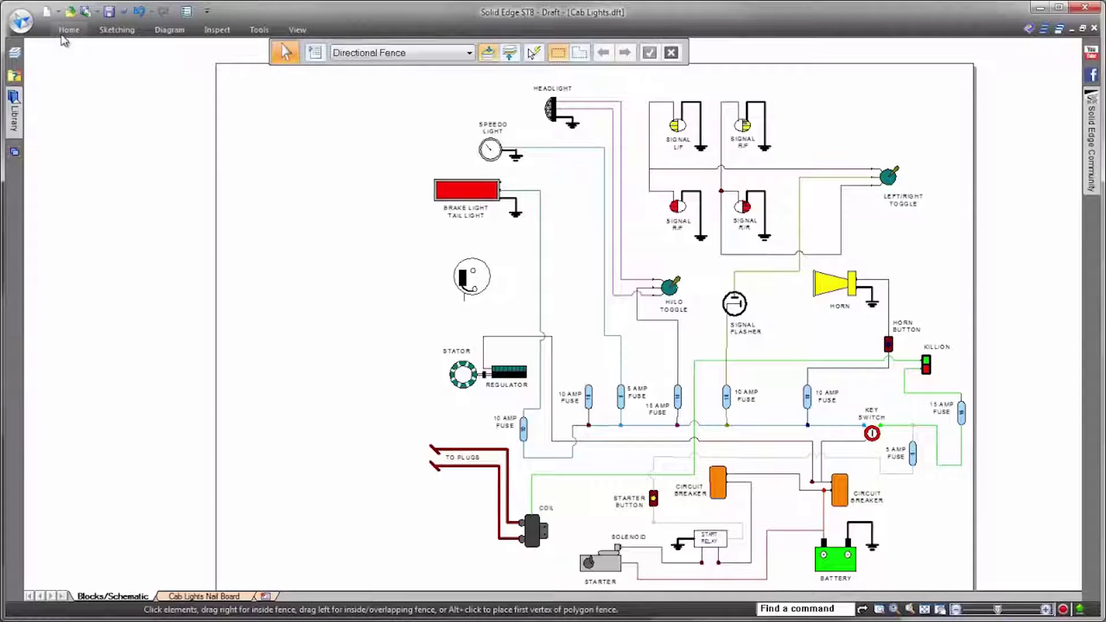
Step: Create an Electric Schematic block table with balloons for all blocks on the active sheet, placed in the sheet's empty area beside the schematic
{"action": "left_click", "coordinate": [67, 30]}
{"action": "left_click", "coordinate": [427, 72]}
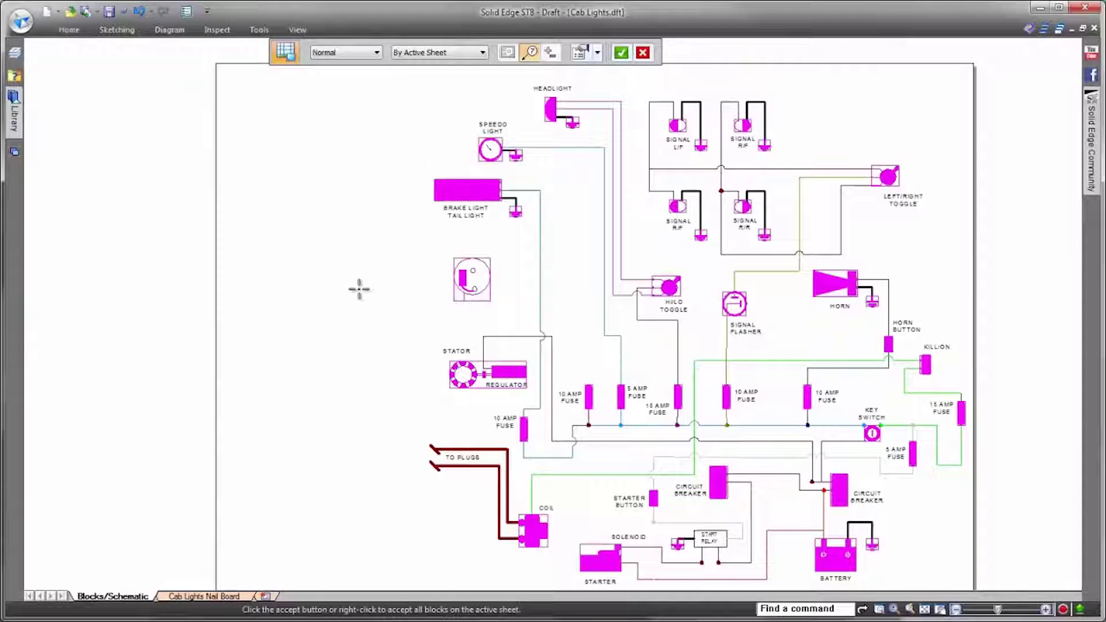
{"action": "left_click", "coordinate": [588, 53]}
{"action": "left_click", "coordinate": [257, 144]}
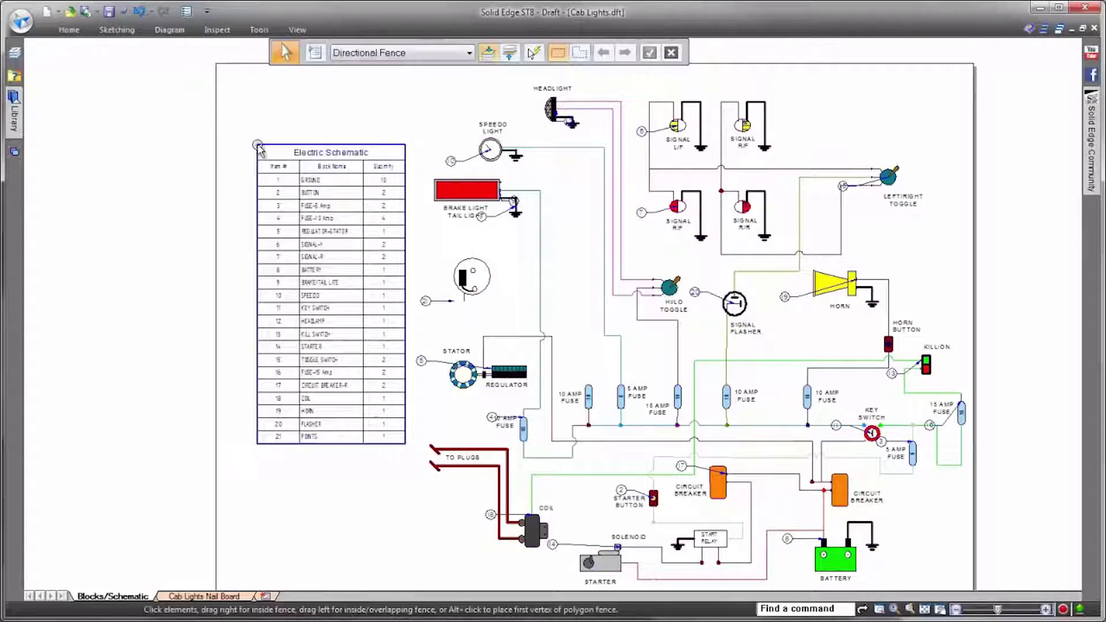
{"action": "scroll", "coordinate": [547, 278], "scroll_direction": "up", "scroll_amount": 8}
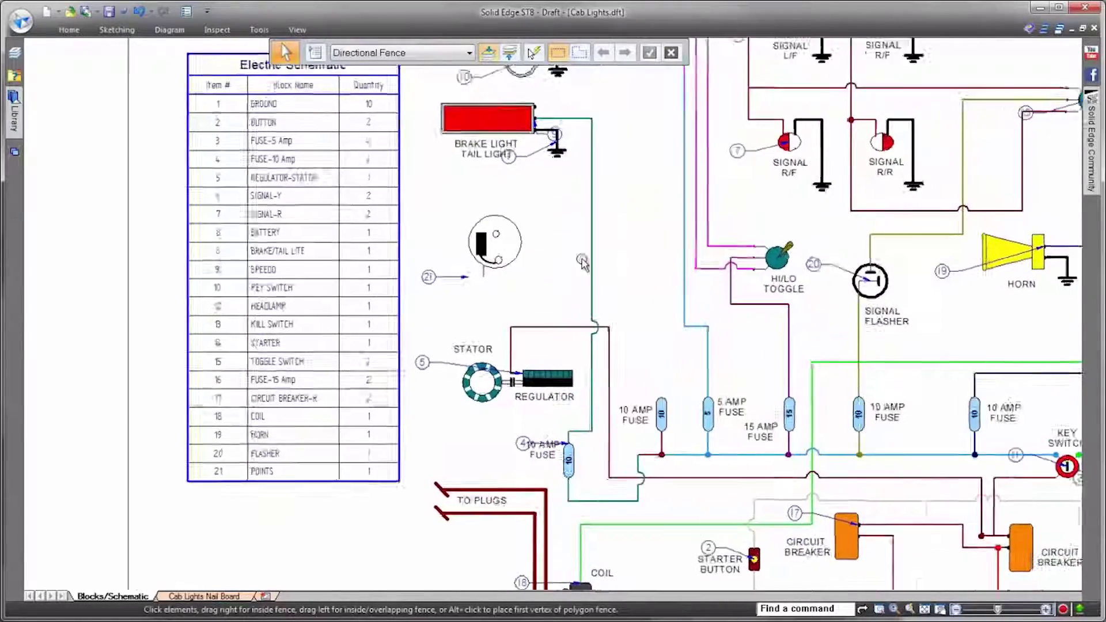
{"action": "scroll", "coordinate": [609, 300], "scroll_direction": "up", "scroll_amount": 2}
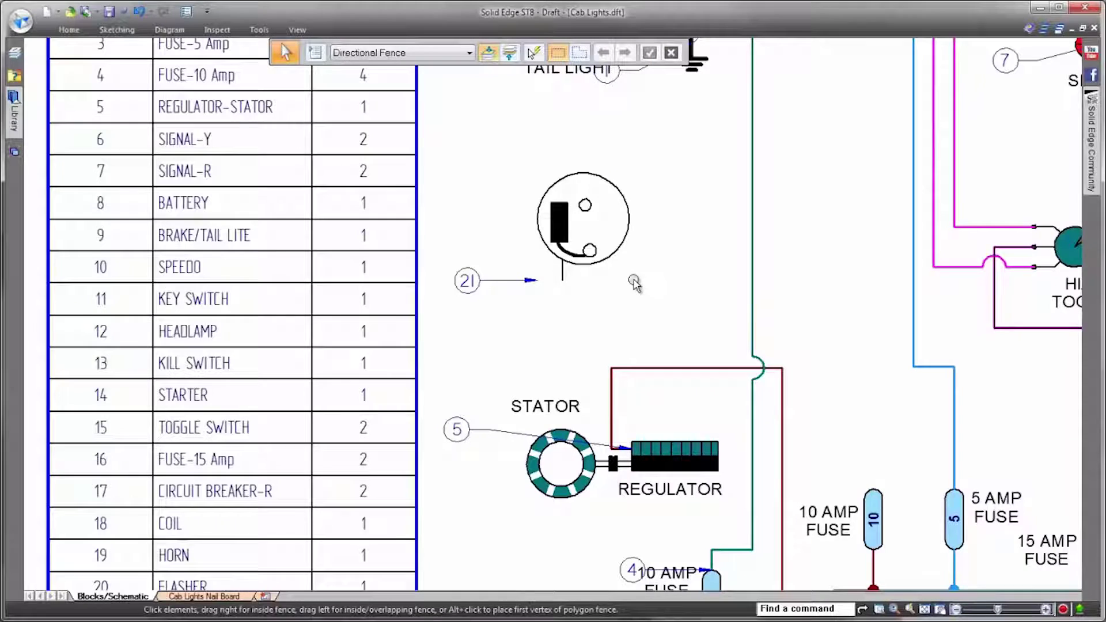
{"action": "scroll", "coordinate": [635, 305], "scroll_direction": "up", "scroll_amount": 1}
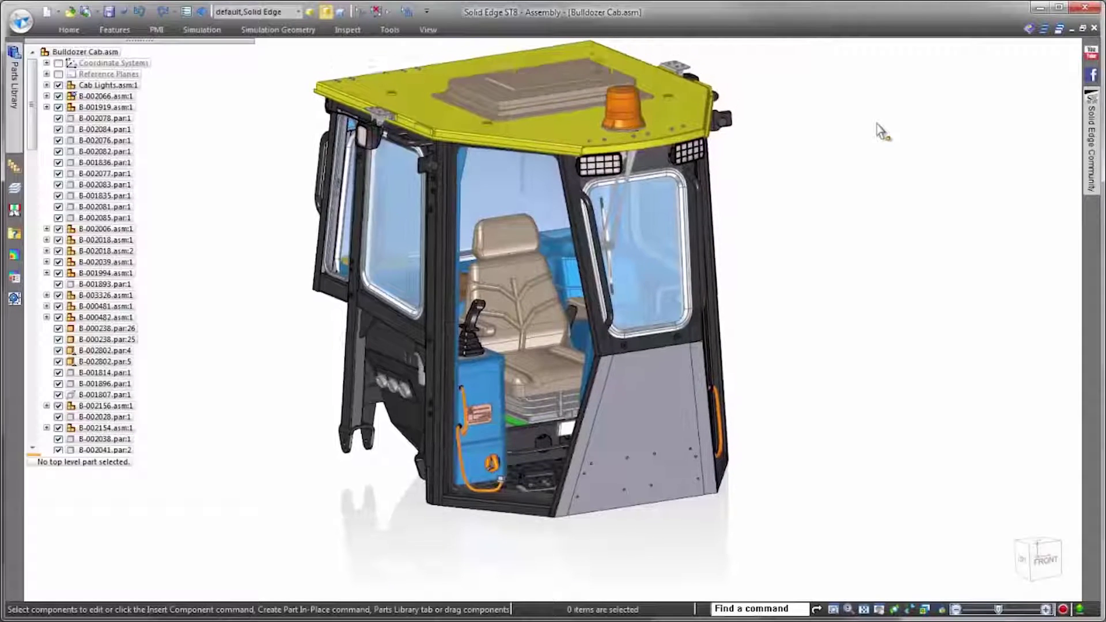
Step: In the Bulldozer Cab assembly, apply the display configuration 2 - Cab Frame, followed by 3 - Cab Lights
{"action": "left_click", "coordinate": [309, 12]}
{"action": "left_click", "coordinate": [281, 44]}
{"action": "left_click", "coordinate": [307, 123]}
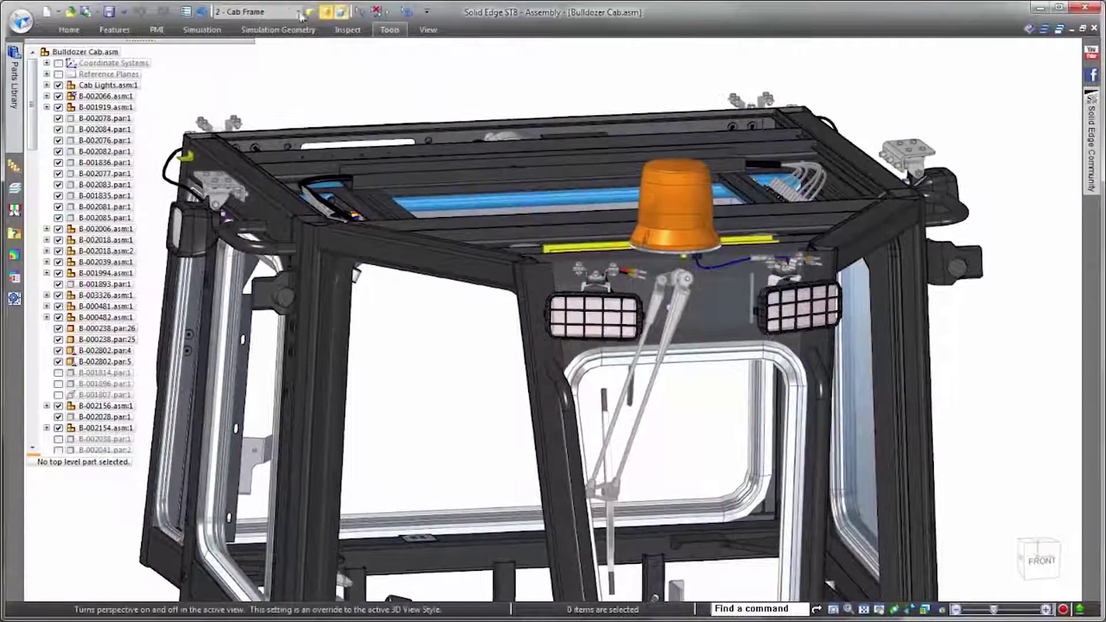
{"action": "left_click", "coordinate": [309, 12]}
{"action": "left_click", "coordinate": [271, 54]}
{"action": "left_click", "coordinate": [309, 123]}
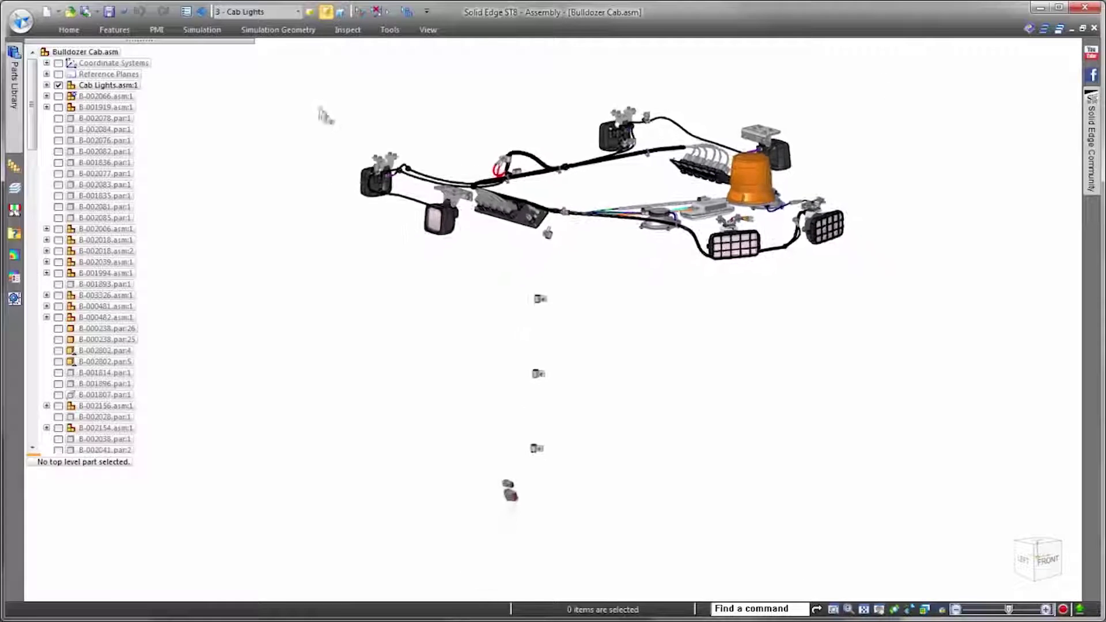
Step: Open the Cab Lights subassembly and start the Harness Wizard in the Harness Design environment
{"action": "right_click", "coordinate": [117, 89]}
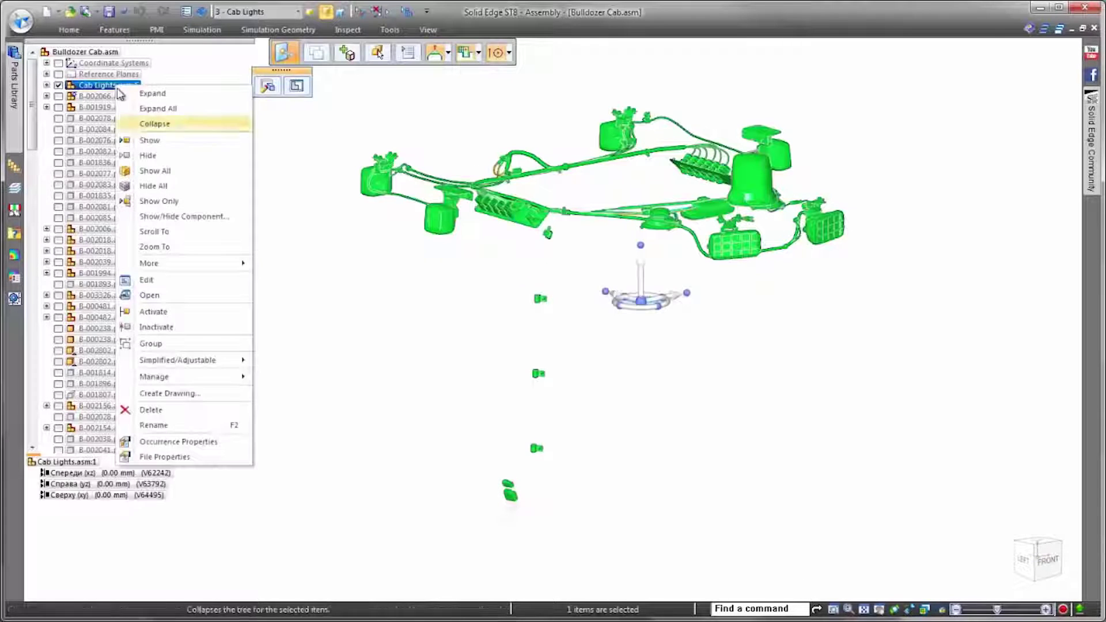
{"action": "left_click", "coordinate": [159, 296]}
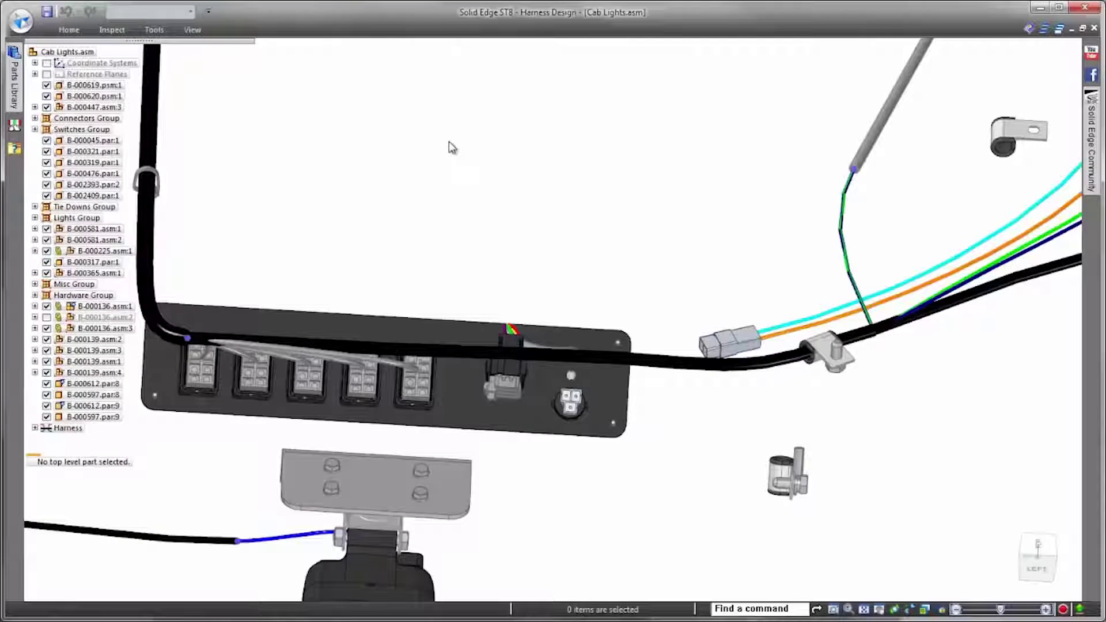
{"action": "right_click", "coordinate": [449, 144]}
{"action": "left_click", "coordinate": [422, 144]}
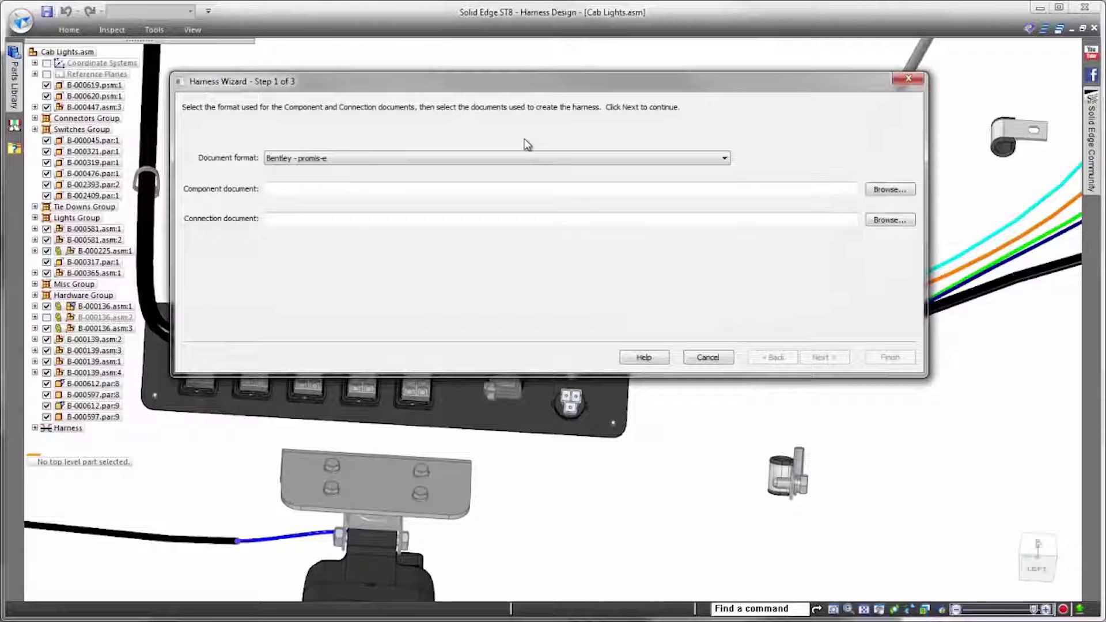
Step: Set the wizard's format to Zuken - E3.series, load SE Upper Harness_CMP-A.xml as component and SE Upper Harness_CON-A.xml as connection document, and continue
{"action": "left_click", "coordinate": [725, 158]}
{"action": "left_click", "coordinate": [420, 198]}
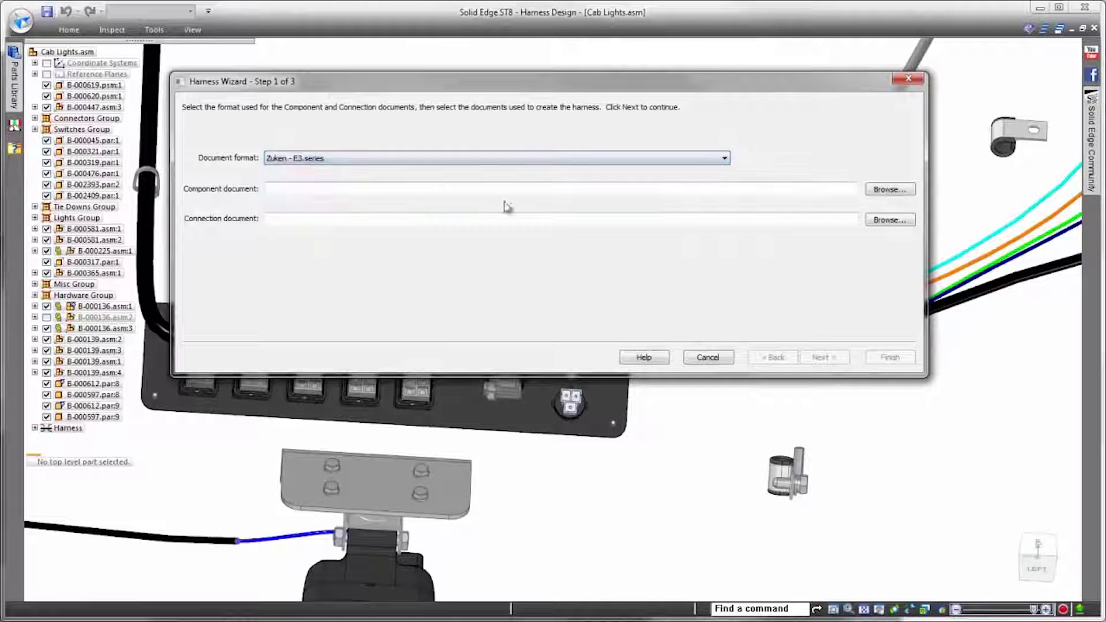
{"action": "left_click", "coordinate": [889, 190]}
{"action": "double_click", "coordinate": [427, 145]}
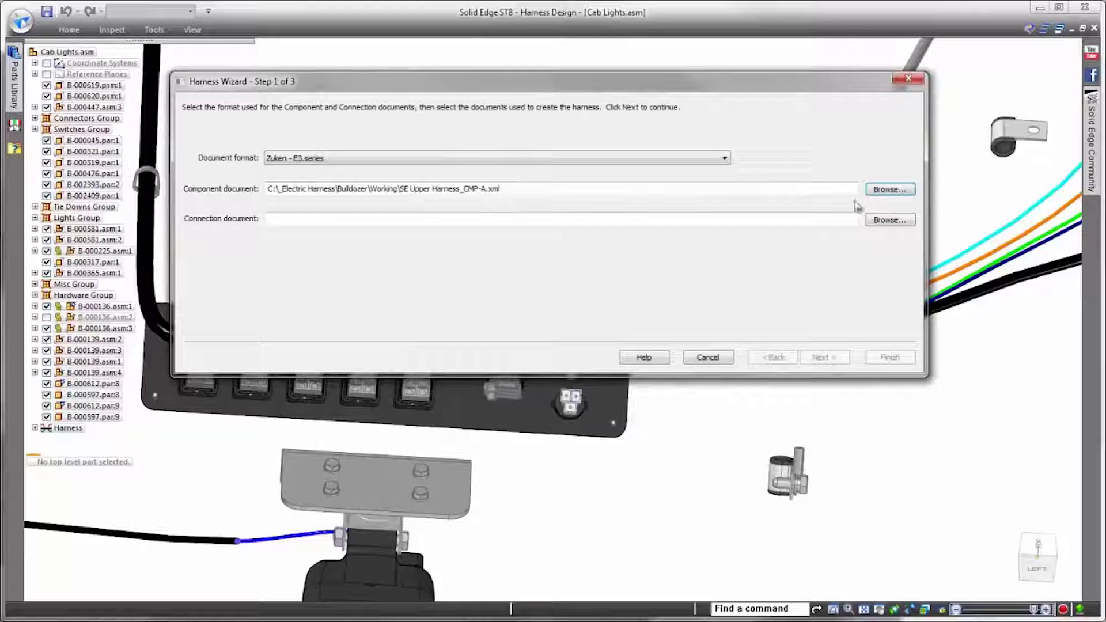
{"action": "left_click", "coordinate": [884, 221]}
{"action": "double_click", "coordinate": [433, 159]}
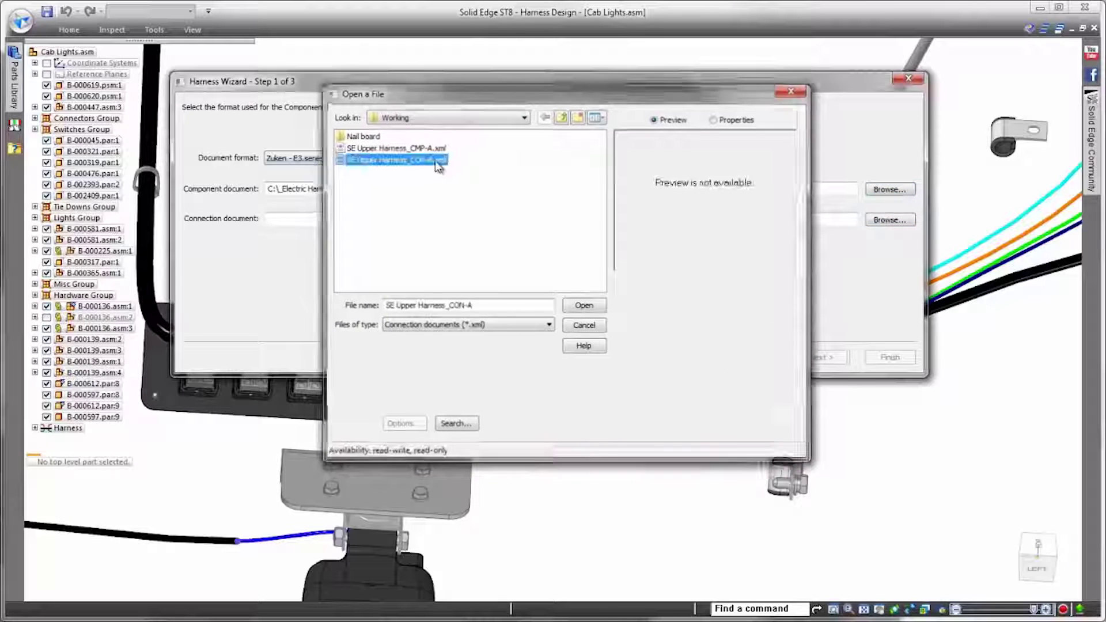
{"action": "left_click", "coordinate": [825, 358]}
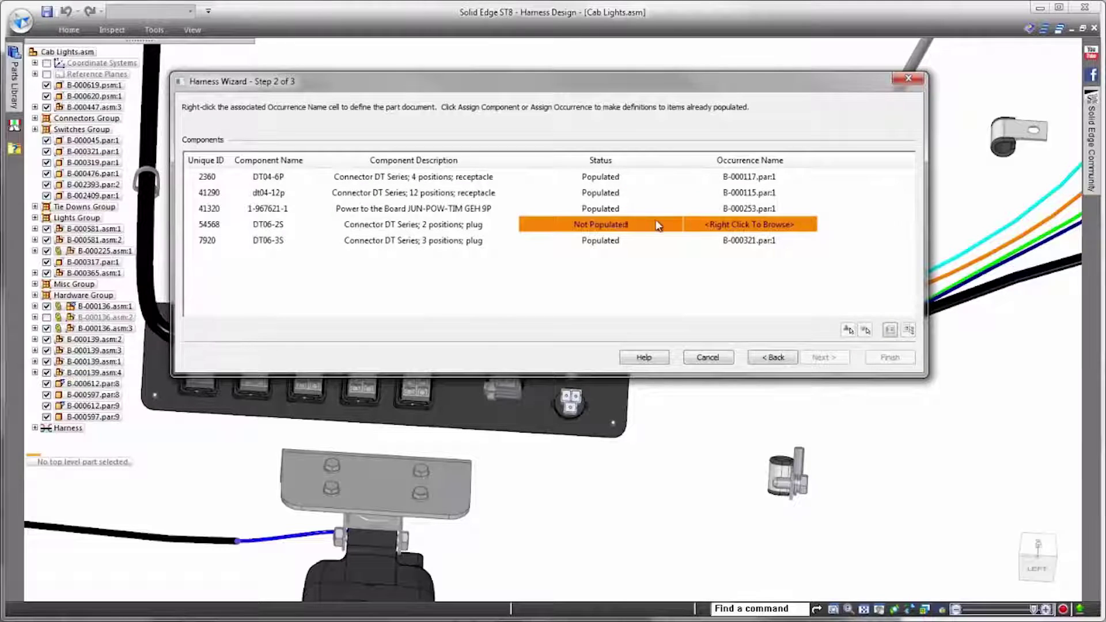
Step: Assign the gray plug beside the switch panel as the occurrence for component DT06-2S
{"action": "left_click", "coordinate": [198, 226]}
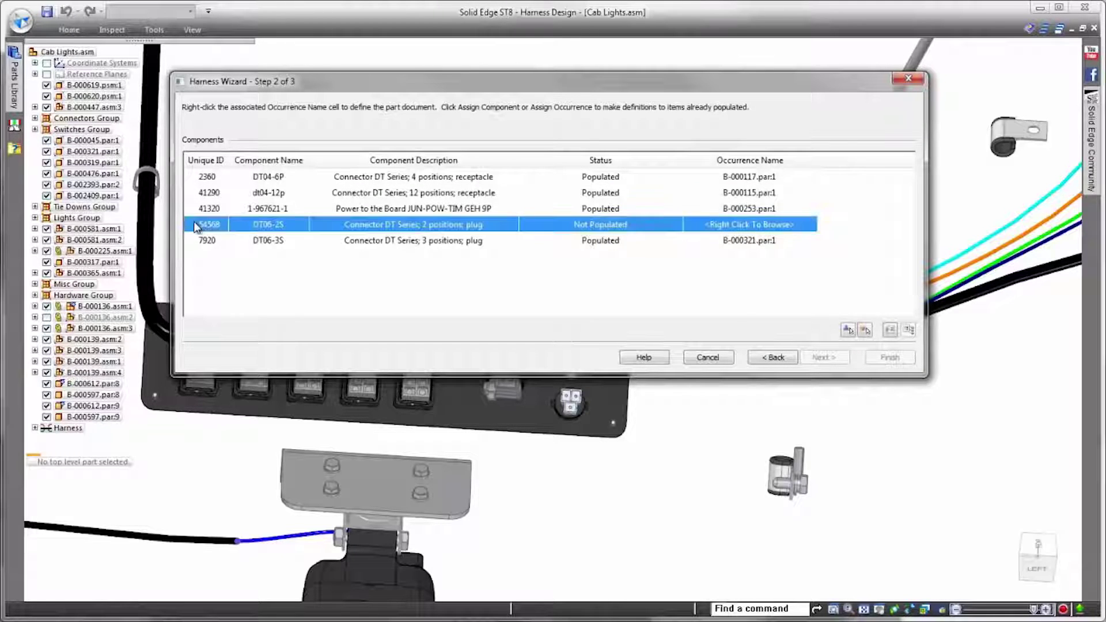
{"action": "left_click", "coordinate": [865, 329]}
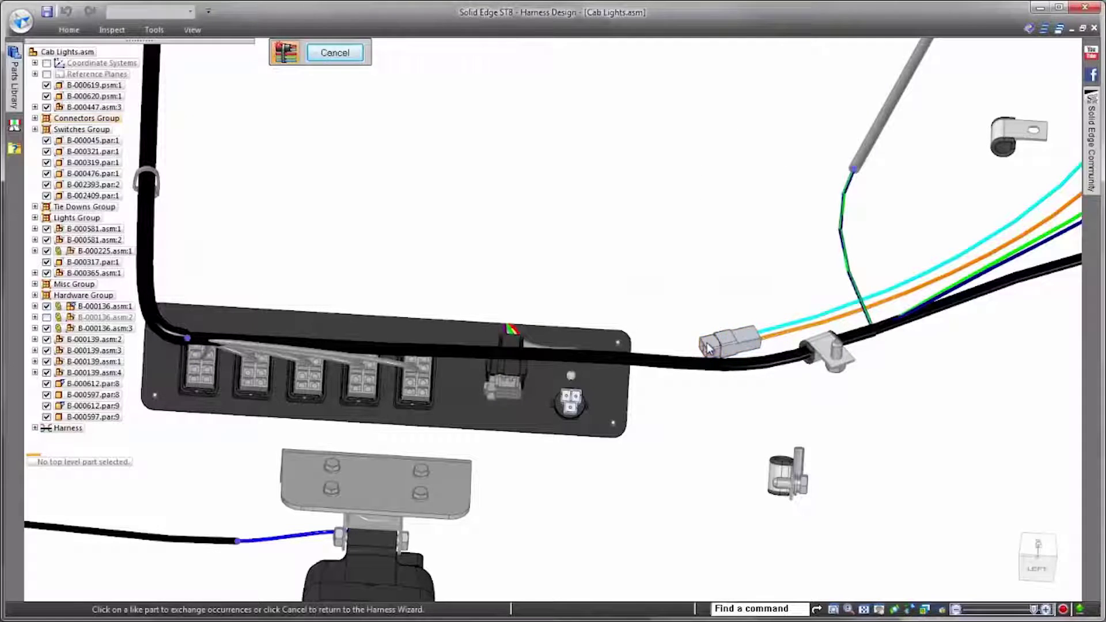
{"action": "left_click", "coordinate": [708, 349]}
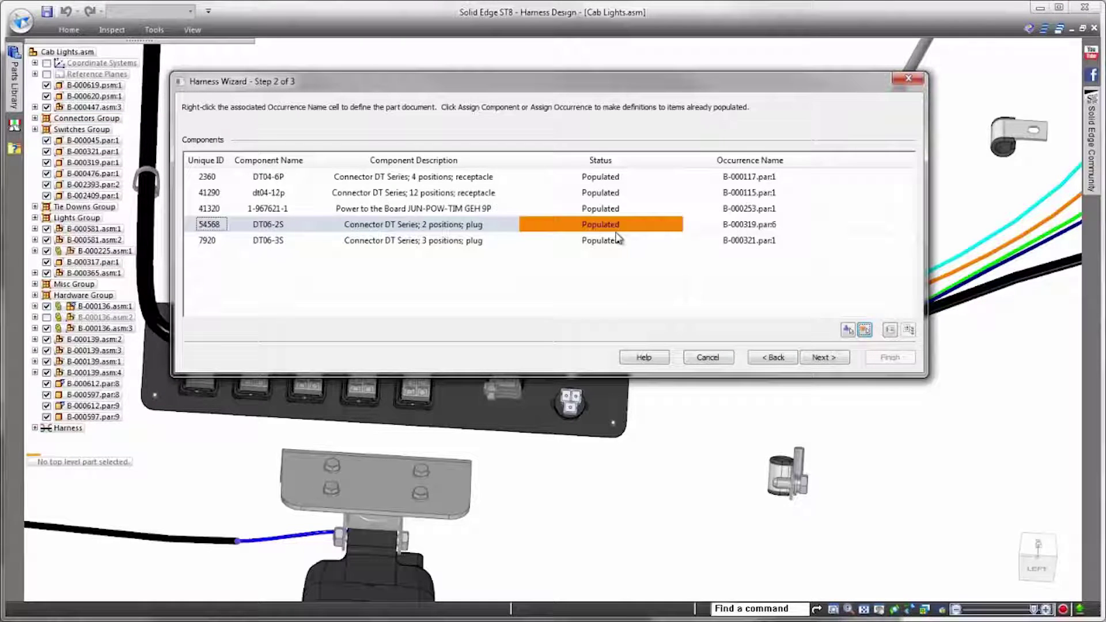
Step: Continue to the wizard's connection definitions, check the listed wires, and finish to create the harness
{"action": "left_click", "coordinate": [824, 357]}
{"action": "left_click_drag", "start_coordinate": [669, 88], "coordinate": [664, 45]}
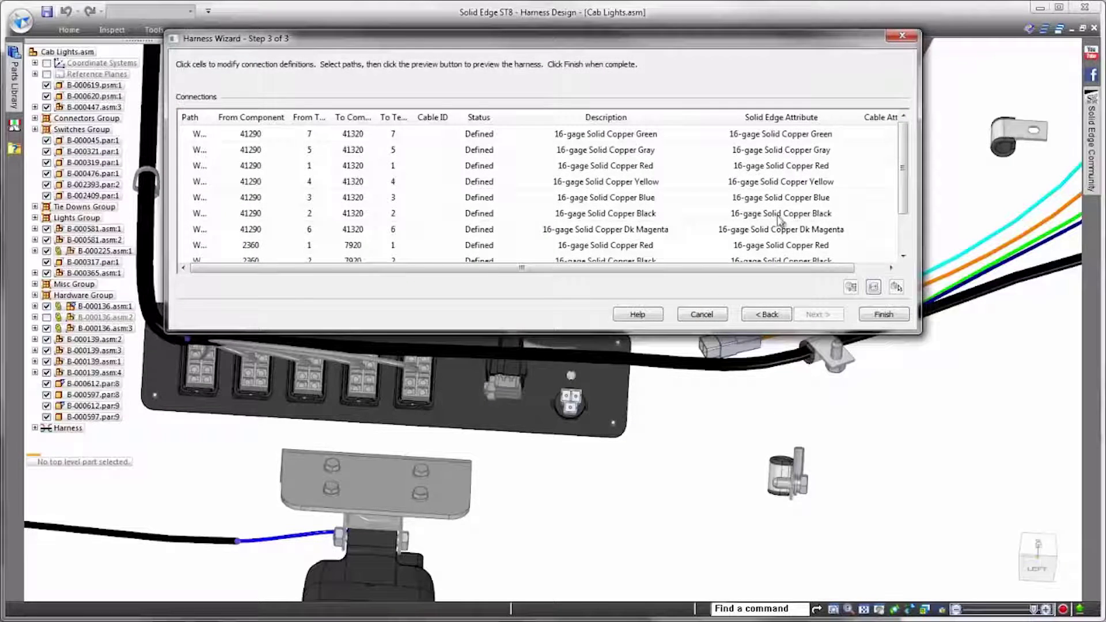
{"action": "scroll", "coordinate": [906, 393], "scroll_direction": "down", "scroll_amount": 3}
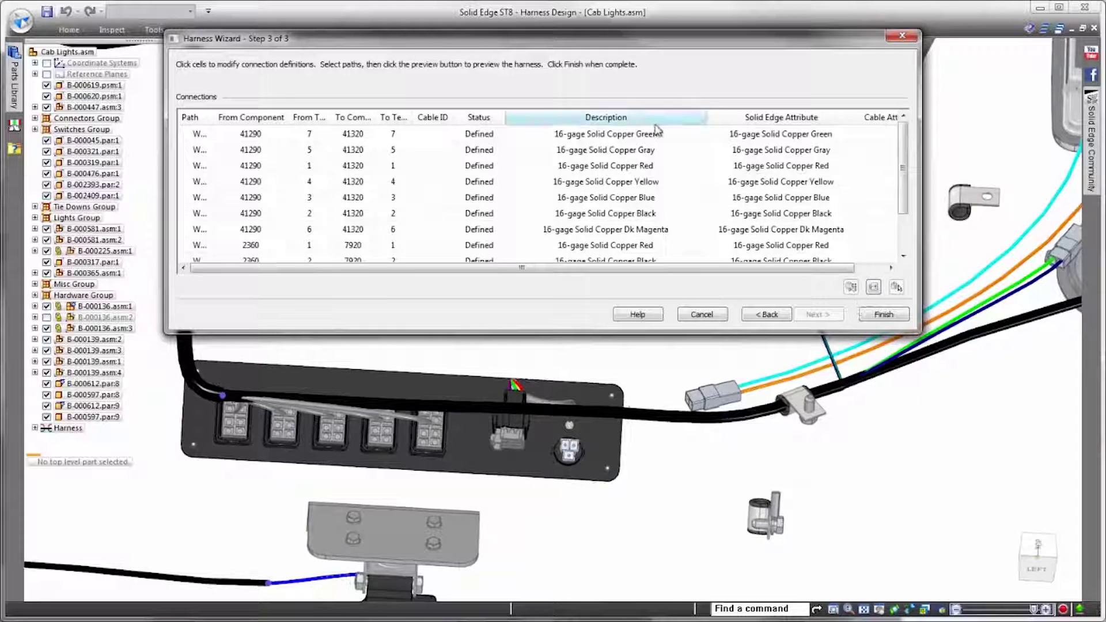
{"action": "left_click_drag", "start_coordinate": [901, 160], "coordinate": [905, 202]}
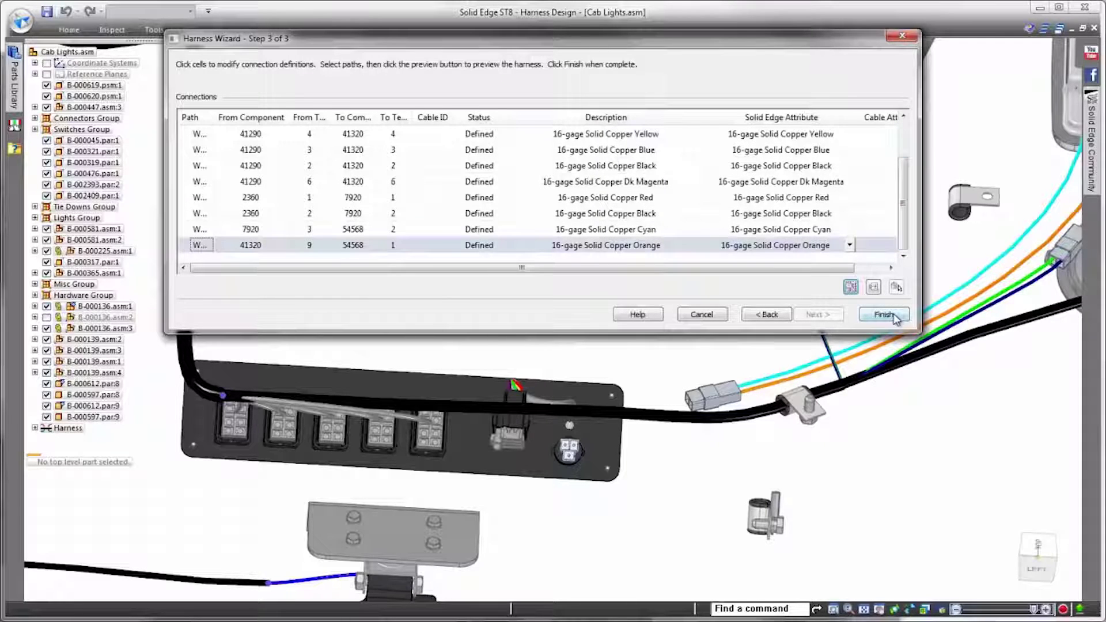
{"action": "left_click", "coordinate": [884, 315]}
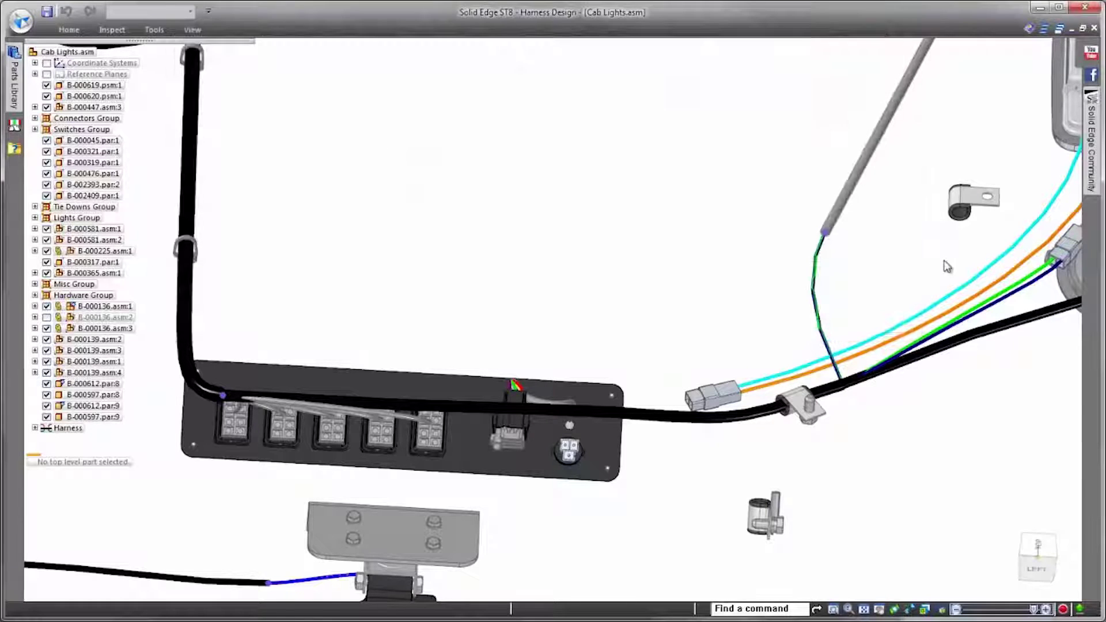
Step: Start a cable and select all the wires ending at the two gray connectors below the column of clamps
{"action": "scroll", "coordinate": [925, 271], "scroll_direction": "down", "scroll_amount": 4}
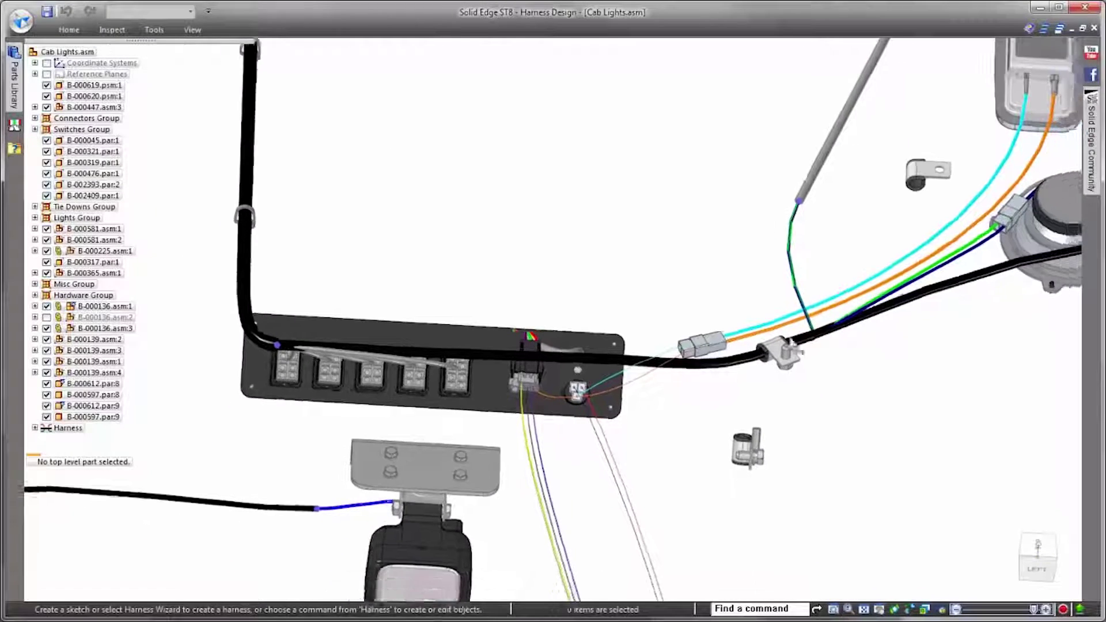
{"action": "scroll", "coordinate": [853, 403], "scroll_direction": "down", "scroll_amount": 4}
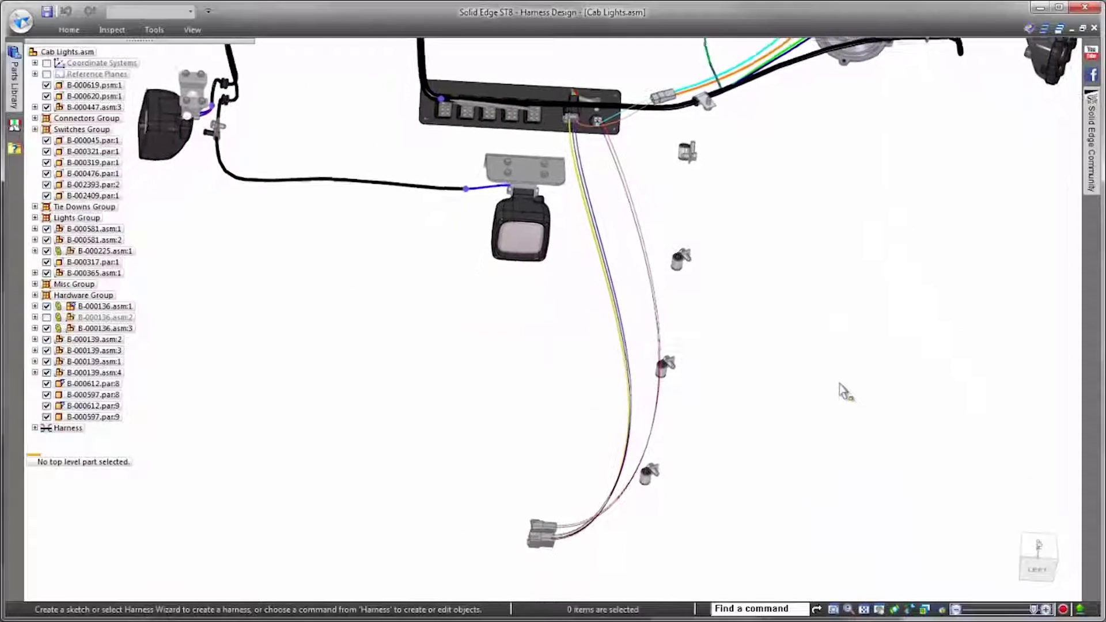
{"action": "scroll", "coordinate": [853, 368], "scroll_direction": "up", "scroll_amount": 3}
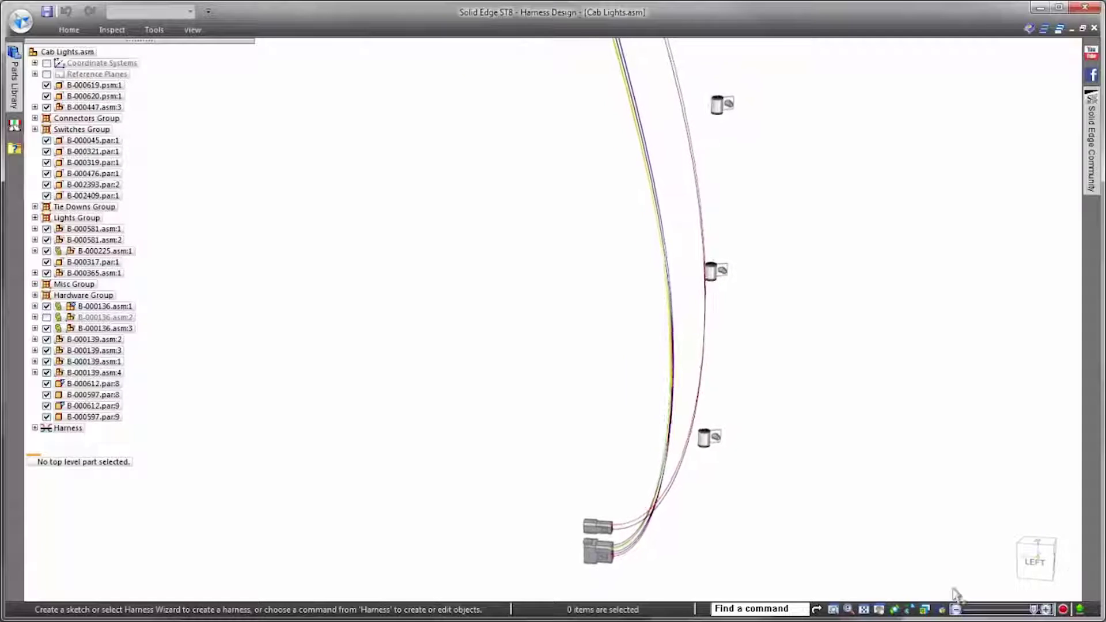
{"action": "left_click", "coordinate": [1037, 565]}
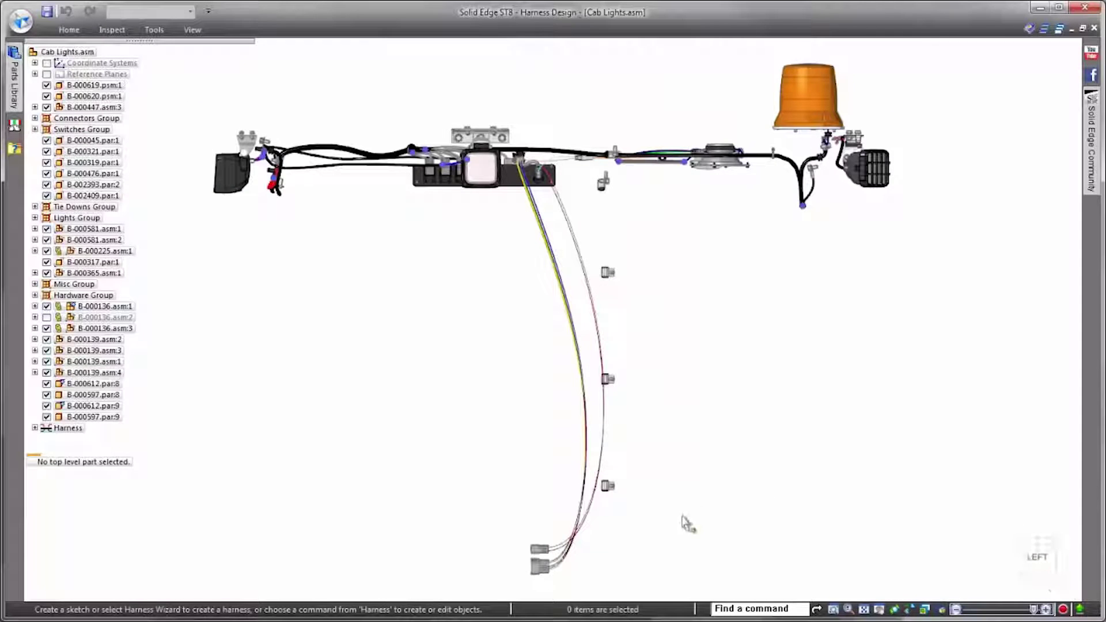
{"action": "scroll", "coordinate": [569, 593], "scroll_direction": "up", "scroll_amount": 5}
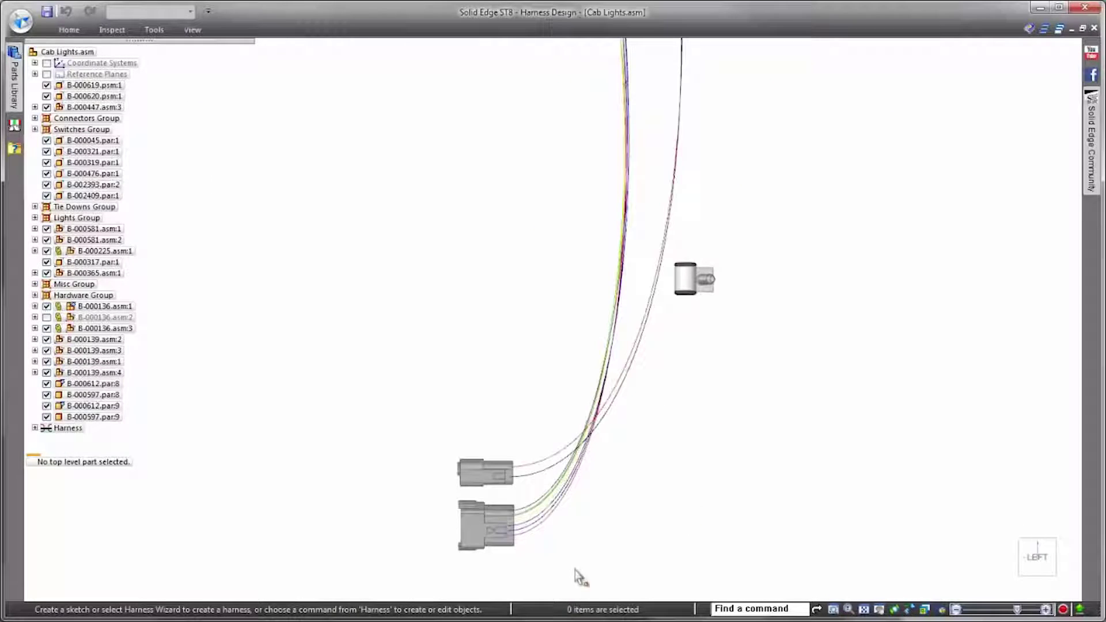
{"action": "right_click", "coordinate": [850, 308]}
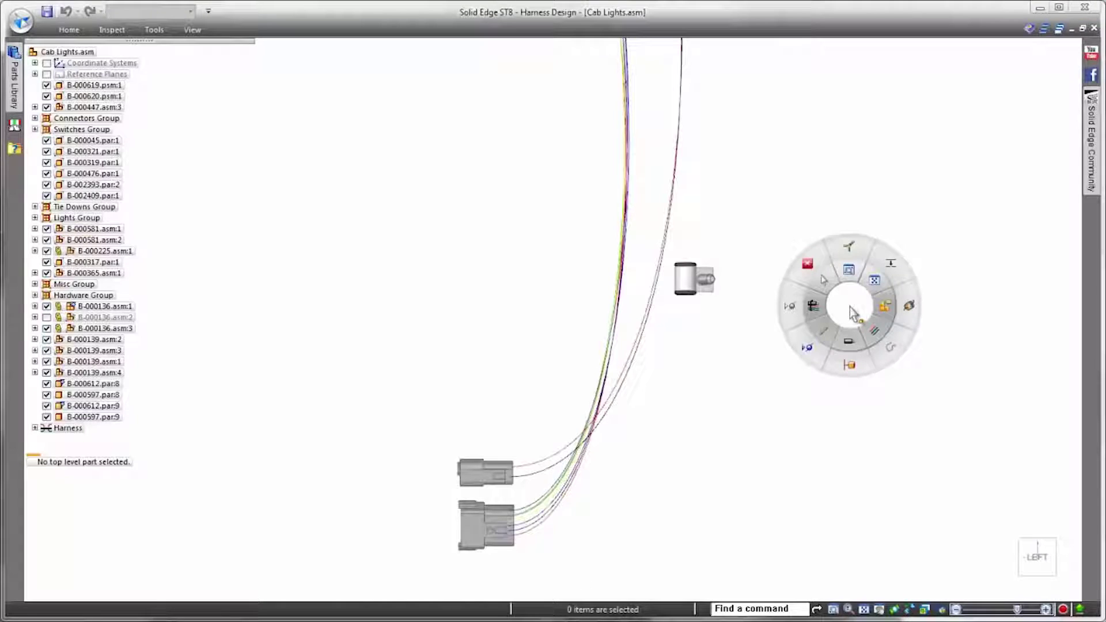
{"action": "left_click", "coordinate": [847, 344]}
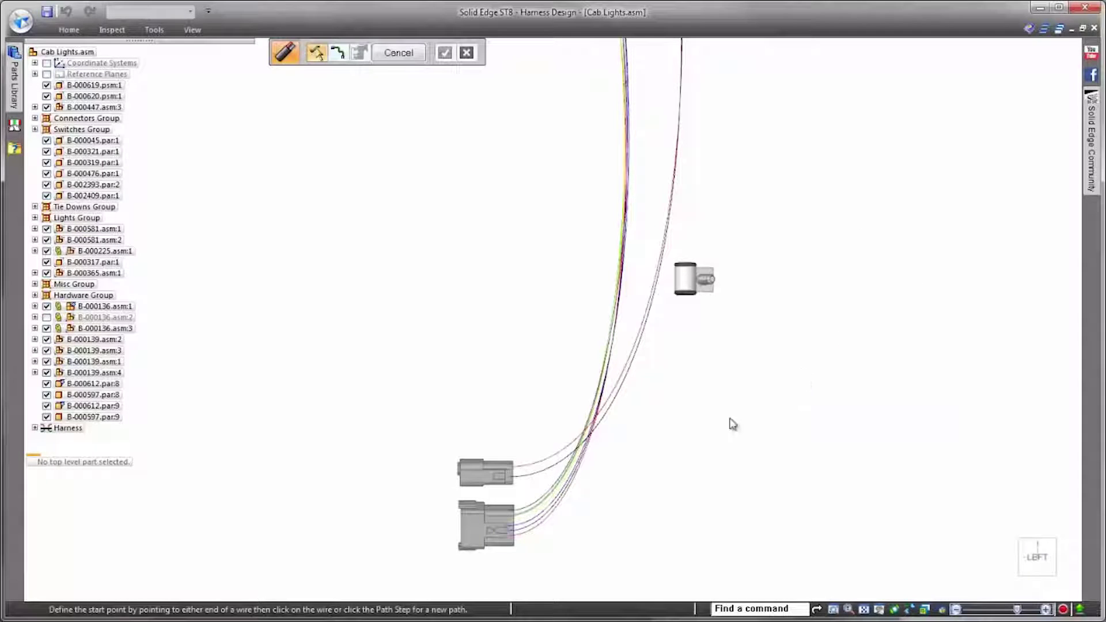
{"action": "left_click_drag", "start_coordinate": [383, 403], "coordinate": [568, 580]}
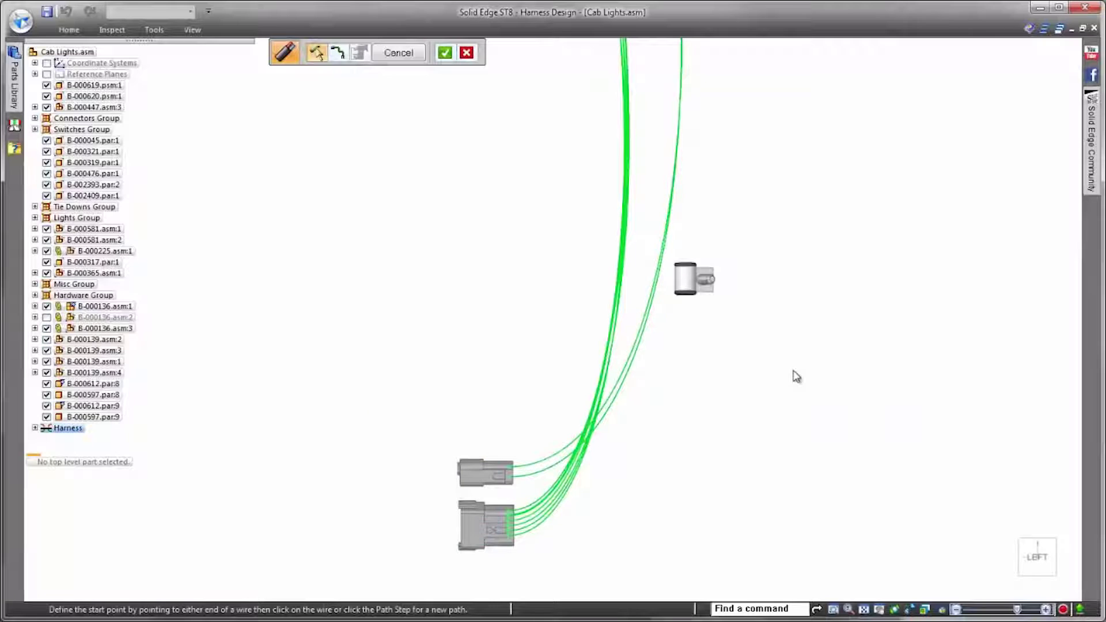
{"action": "key", "text": "Return"}
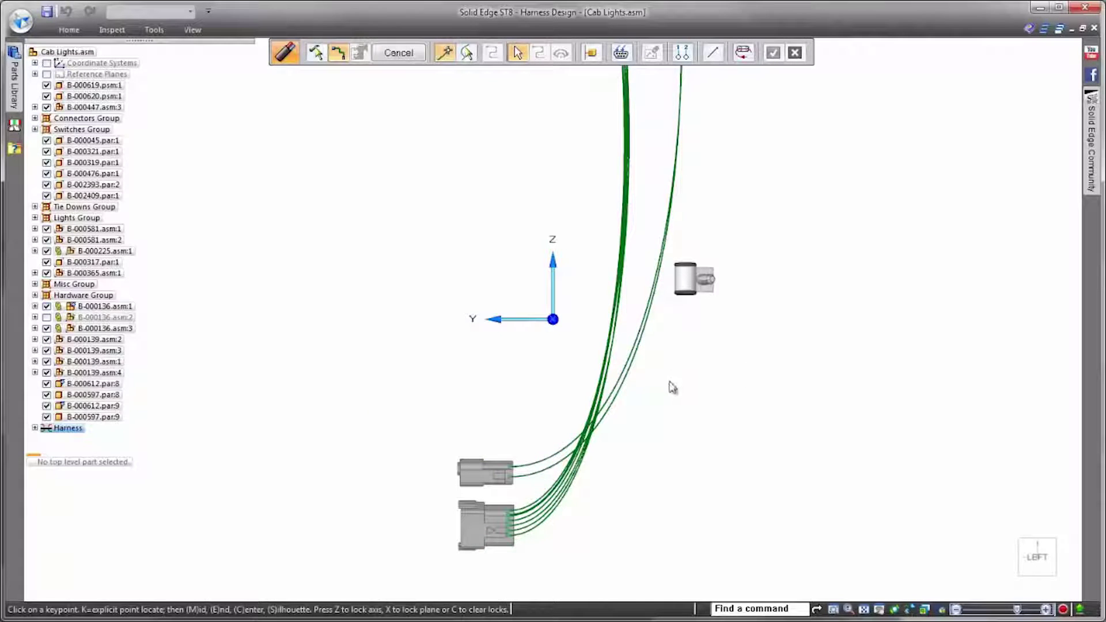
Step: Route the new cable's path through the column of clamps between the two gray connectors and the switch panel, and complete it
{"action": "left_click", "coordinate": [743, 52]}
{"action": "left_click", "coordinate": [755, 74]}
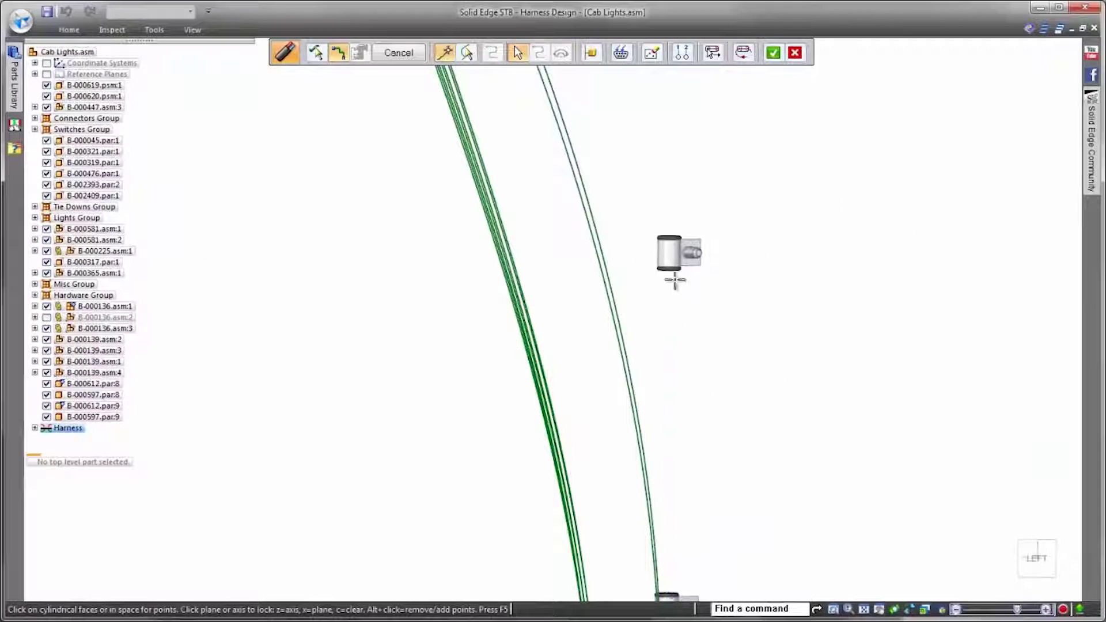
{"action": "left_click", "coordinate": [669, 254]}
{"action": "middle_click_drag", "start_coordinate": [692, 90], "coordinate": [699, 291], "text": "shift"}
{"action": "middle_click_drag", "start_coordinate": [710, 222], "coordinate": [693, 333]}
{"action": "left_click", "coordinate": [704, 319]}
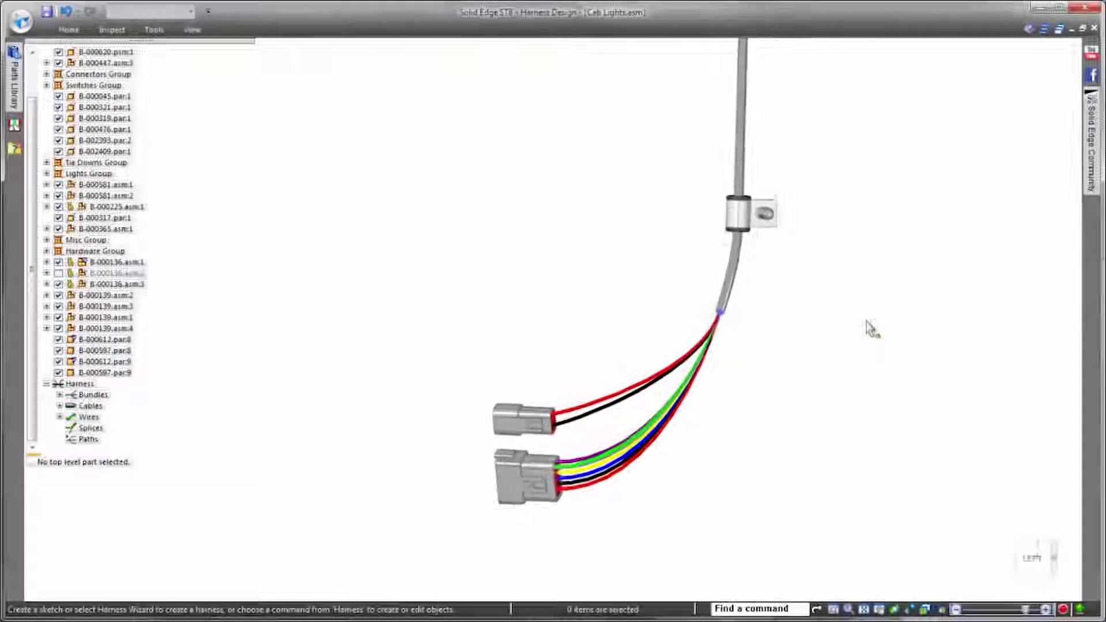
Step: Route the straight gray speaker cable through the two clamps beside the dome light
{"action": "scroll", "coordinate": [873, 326], "scroll_direction": "up", "scroll_amount": 5}
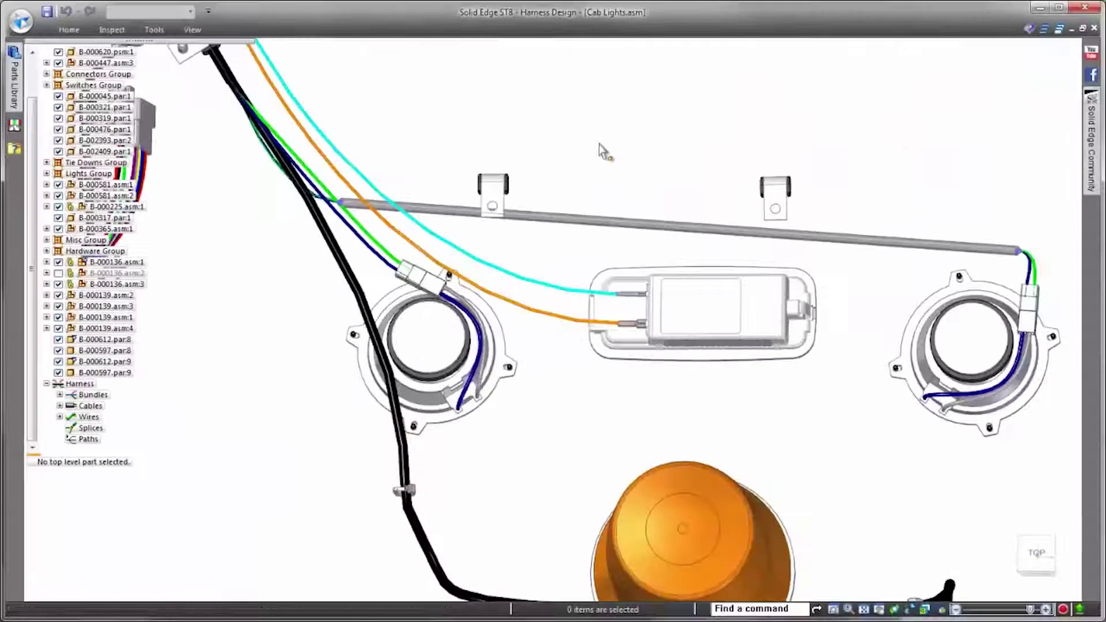
{"action": "right_click", "coordinate": [602, 149]}
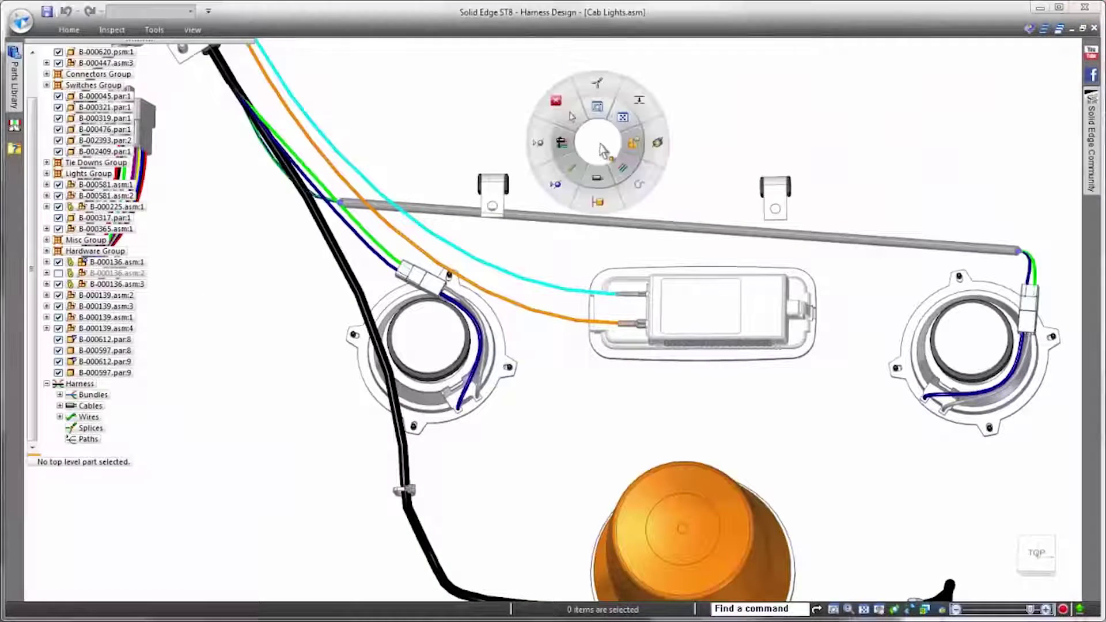
{"action": "left_click", "coordinate": [658, 142]}
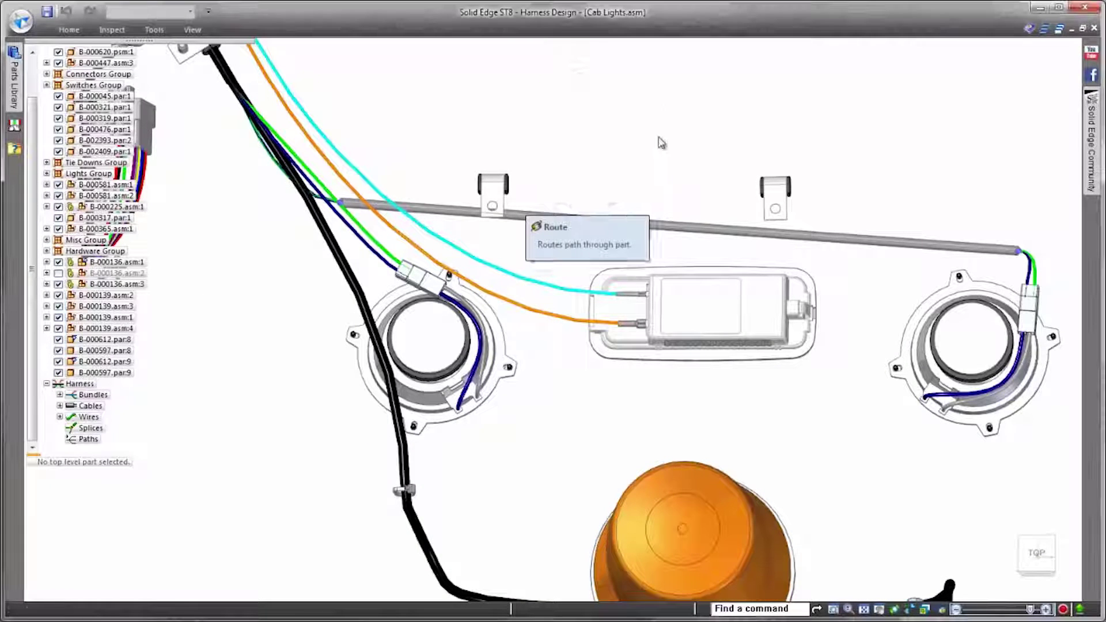
{"action": "left_click", "coordinate": [441, 216]}
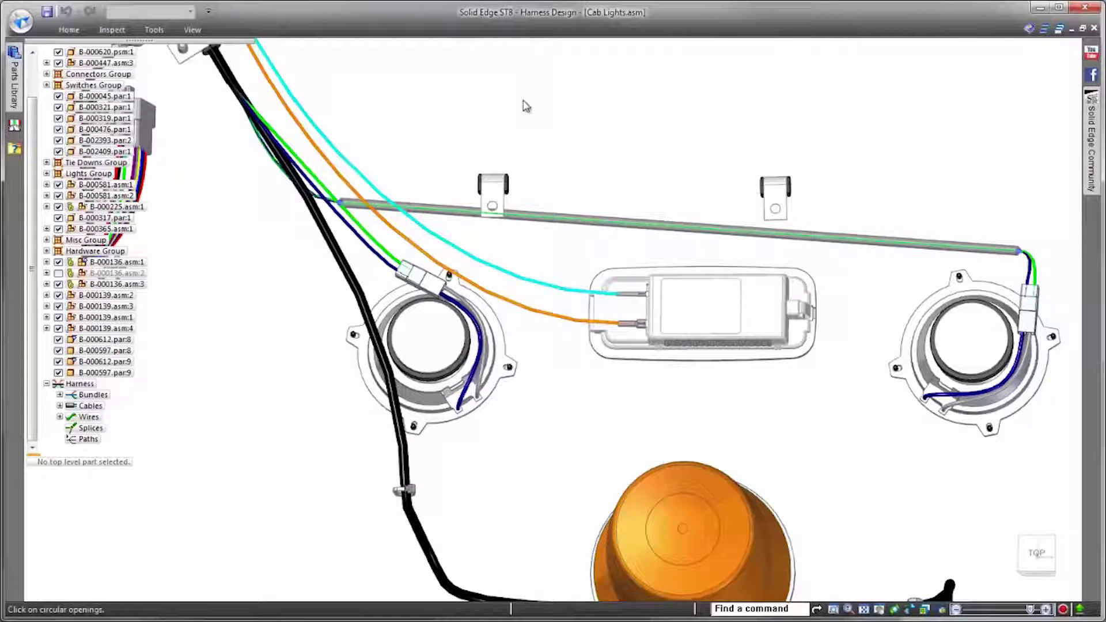
{"action": "left_click", "coordinate": [490, 190]}
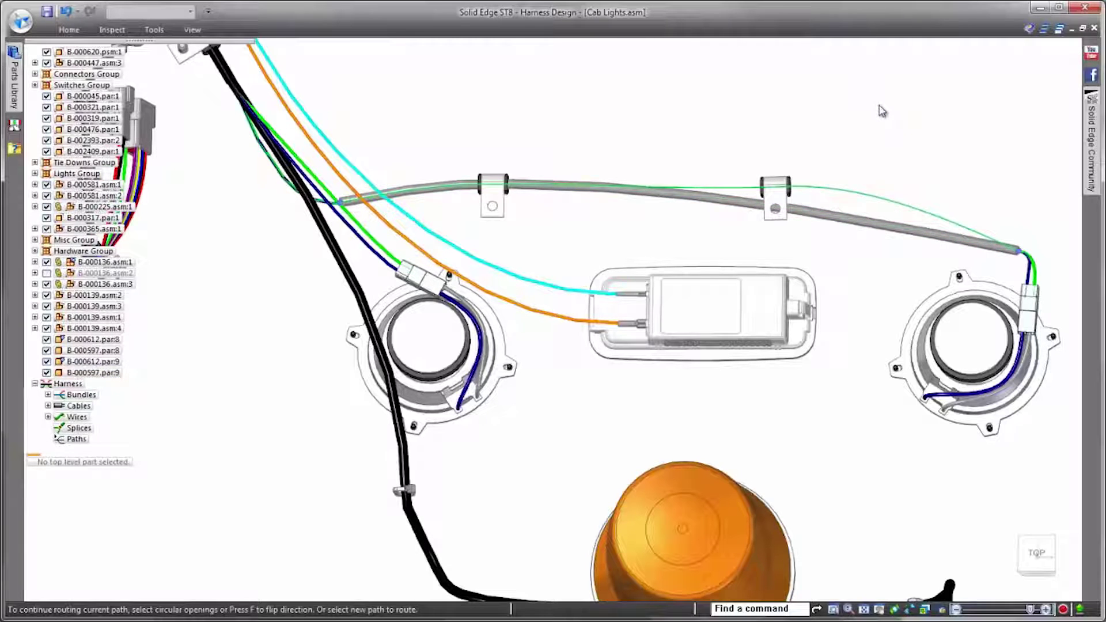
{"action": "key", "text": "Escape"}
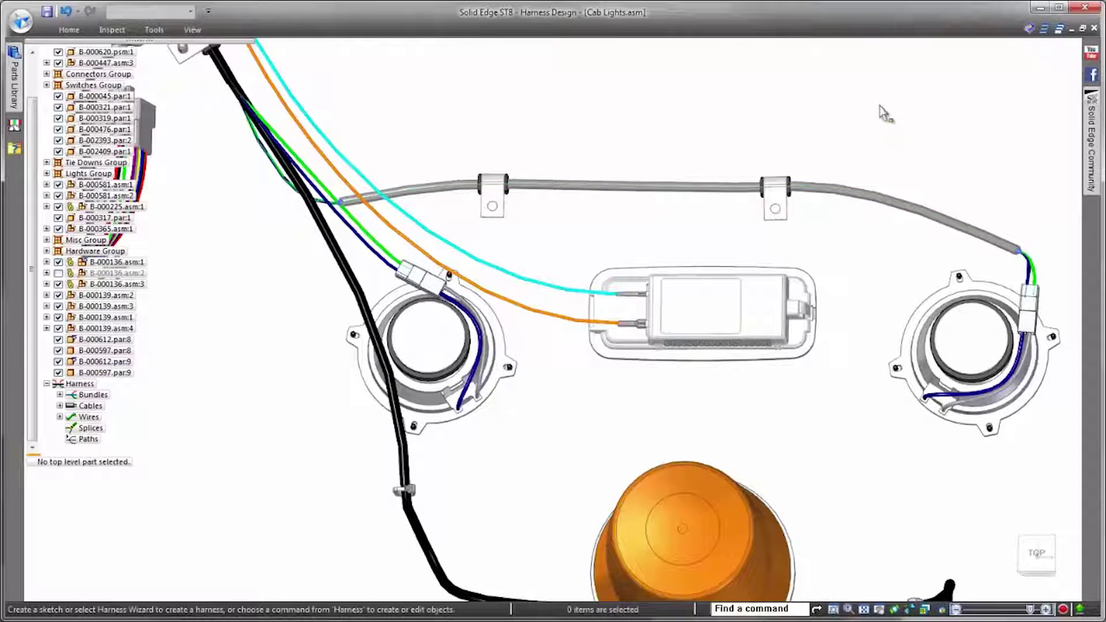
Step: Split the speaker cable's path between the two clamps, just past the one nearer the black harness
{"action": "scroll", "coordinate": [871, 110], "scroll_direction": "up", "scroll_amount": 5}
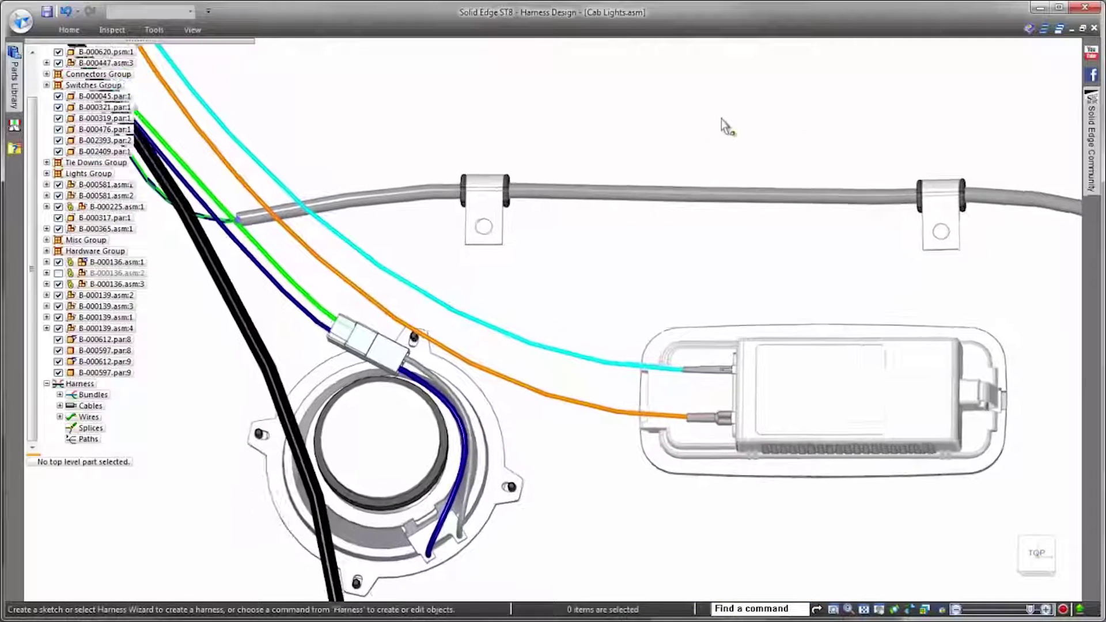
{"action": "right_click", "coordinate": [724, 125]}
{"action": "left_click", "coordinate": [761, 77]}
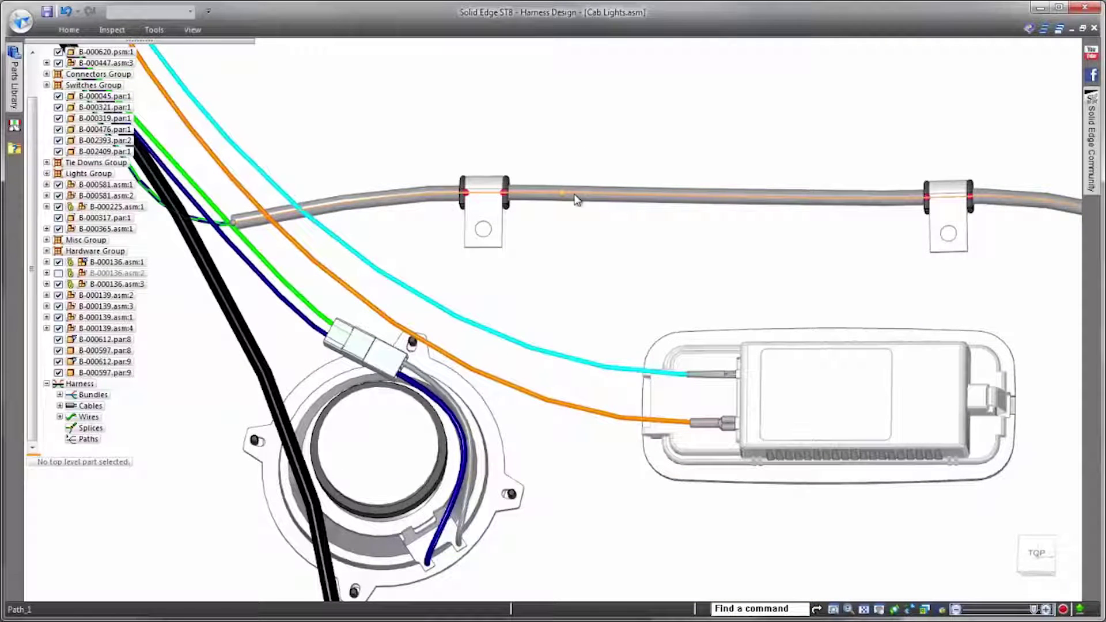
{"action": "left_click", "coordinate": [548, 197]}
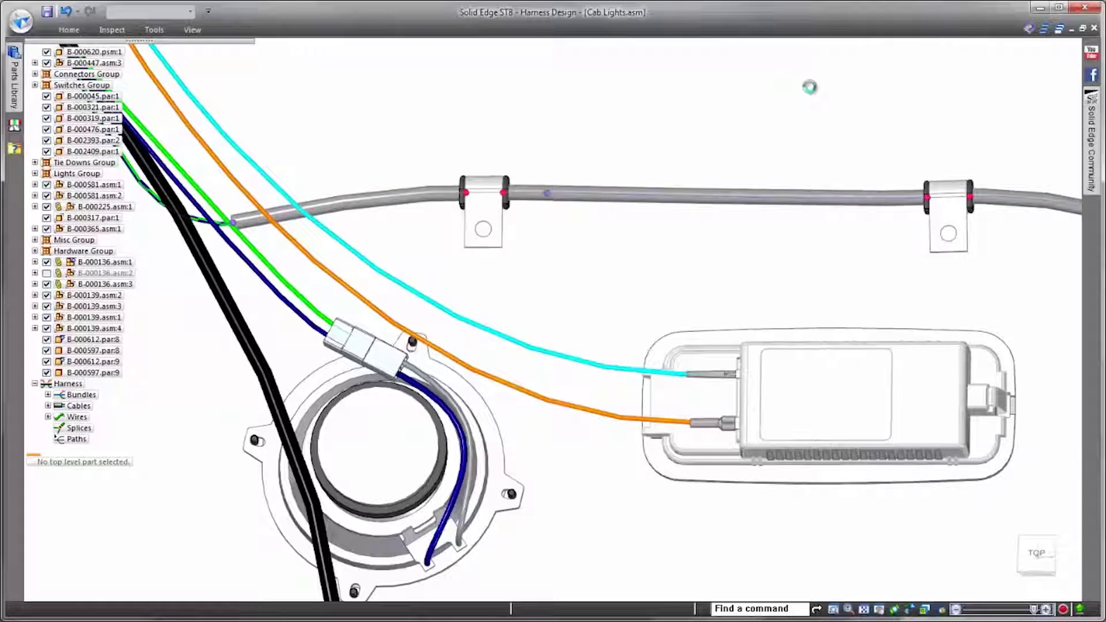
Step: Bundle the dome light's cyan and orange wires along the speaker cable's clamped path up to the split point
{"action": "right_click", "coordinate": [758, 107]}
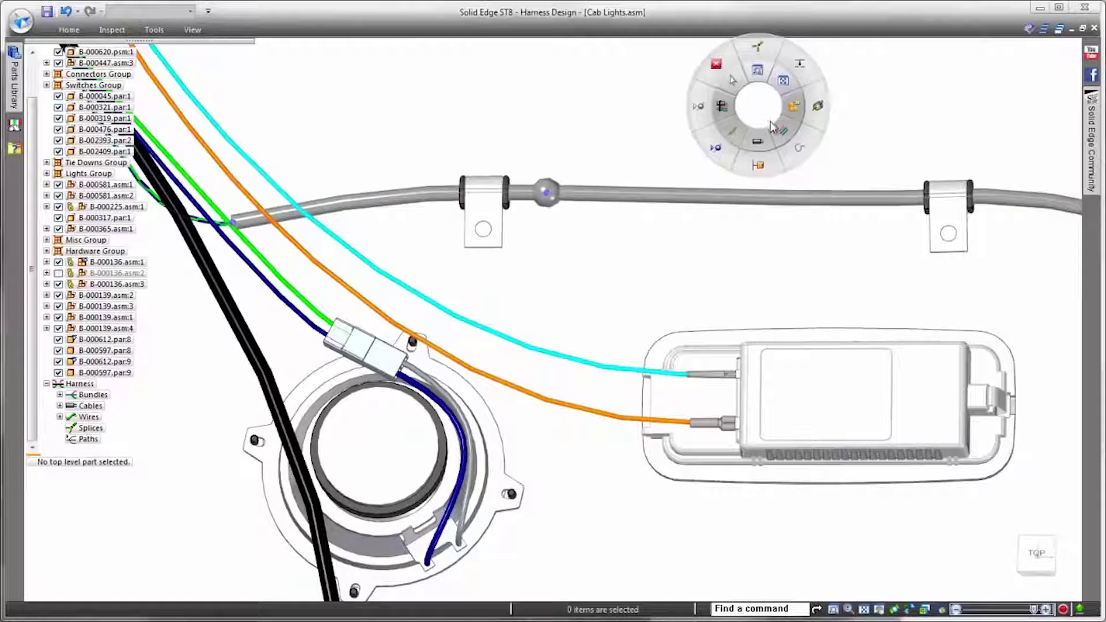
{"action": "left_click", "coordinate": [757, 141]}
{"action": "left_click", "coordinate": [636, 374]}
{"action": "left_click", "coordinate": [637, 420]}
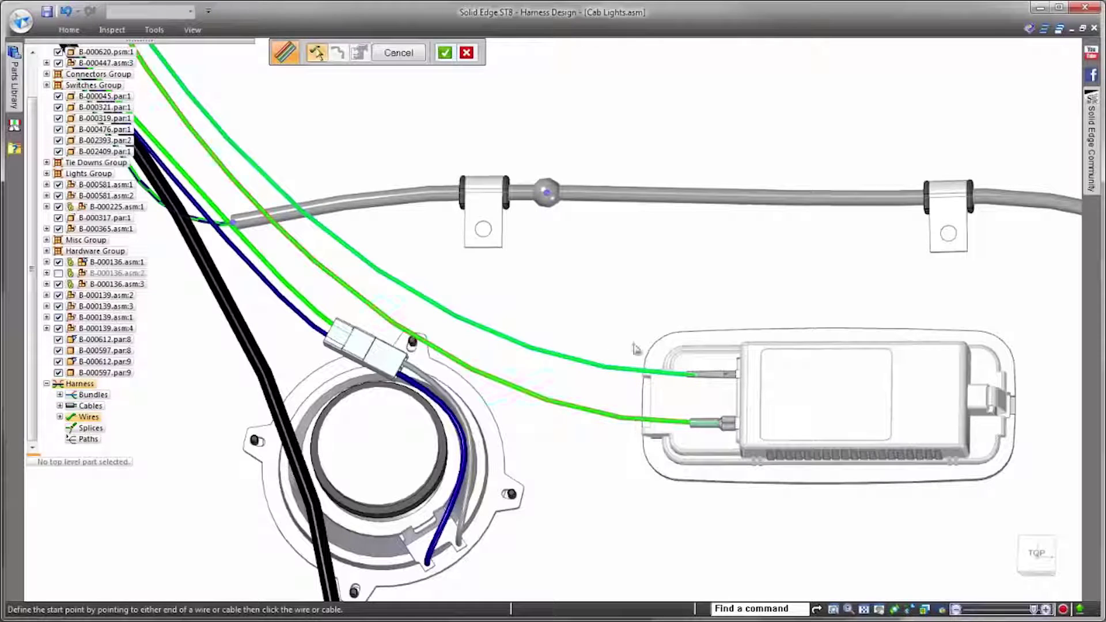
{"action": "right_click", "coordinate": [678, 124]}
{"action": "left_click", "coordinate": [467, 52]}
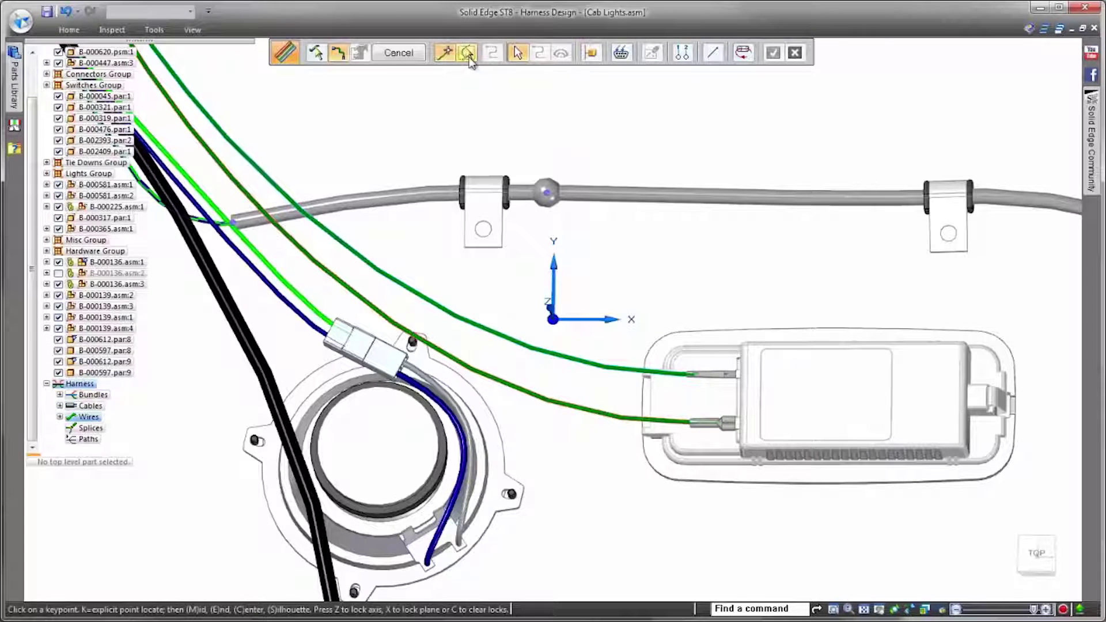
{"action": "right_click", "coordinate": [610, 143]}
{"action": "right_click", "coordinate": [609, 143]}
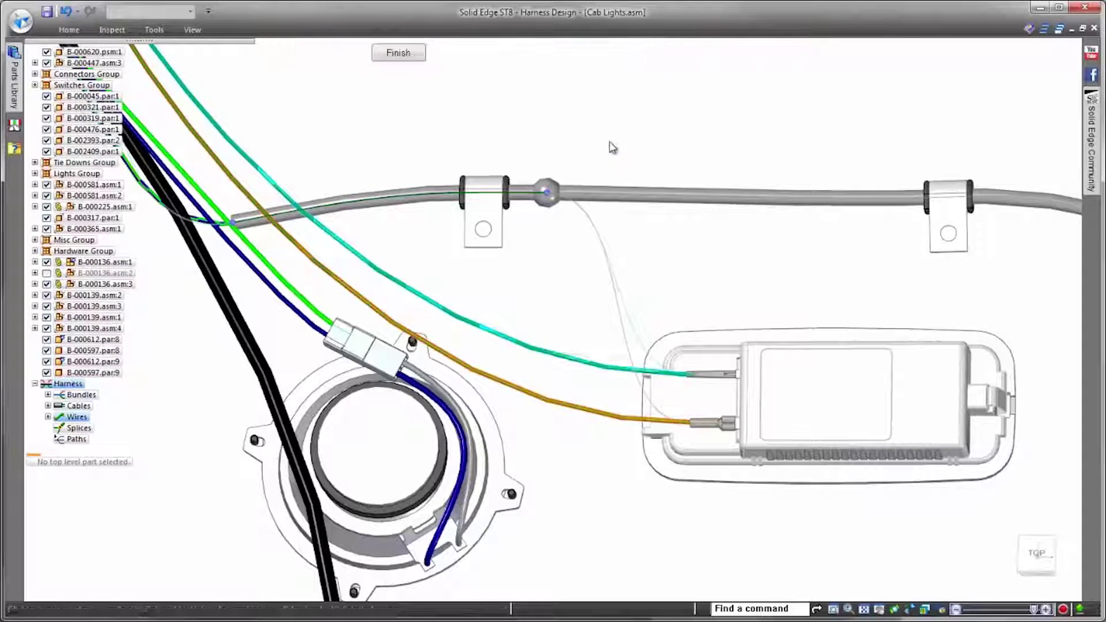
{"action": "right_click", "coordinate": [668, 136]}
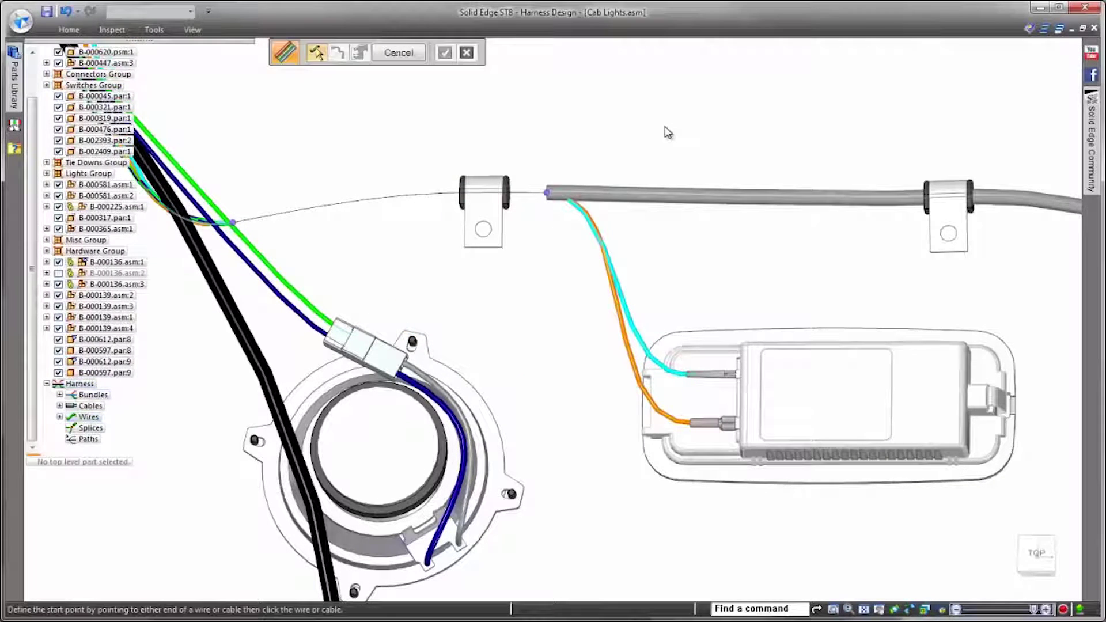
Step: Create the physical conductors for the whole harness
{"action": "right_click", "coordinate": [92, 395]}
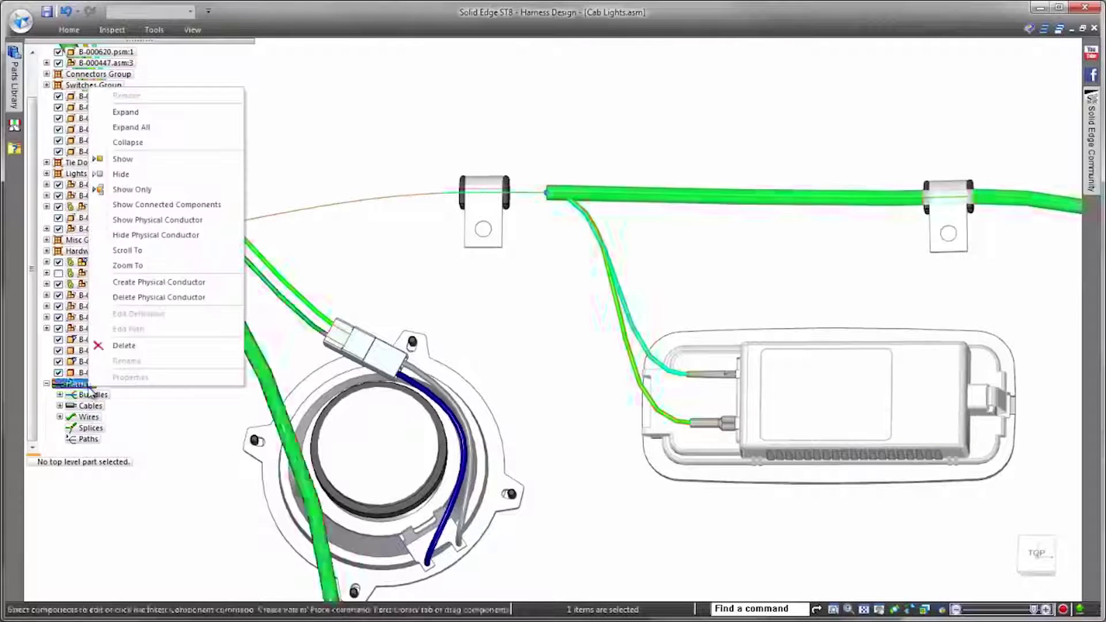
{"action": "left_click", "coordinate": [144, 283]}
{"action": "middle_click_drag", "start_coordinate": [736, 106], "coordinate": [743, 202]}
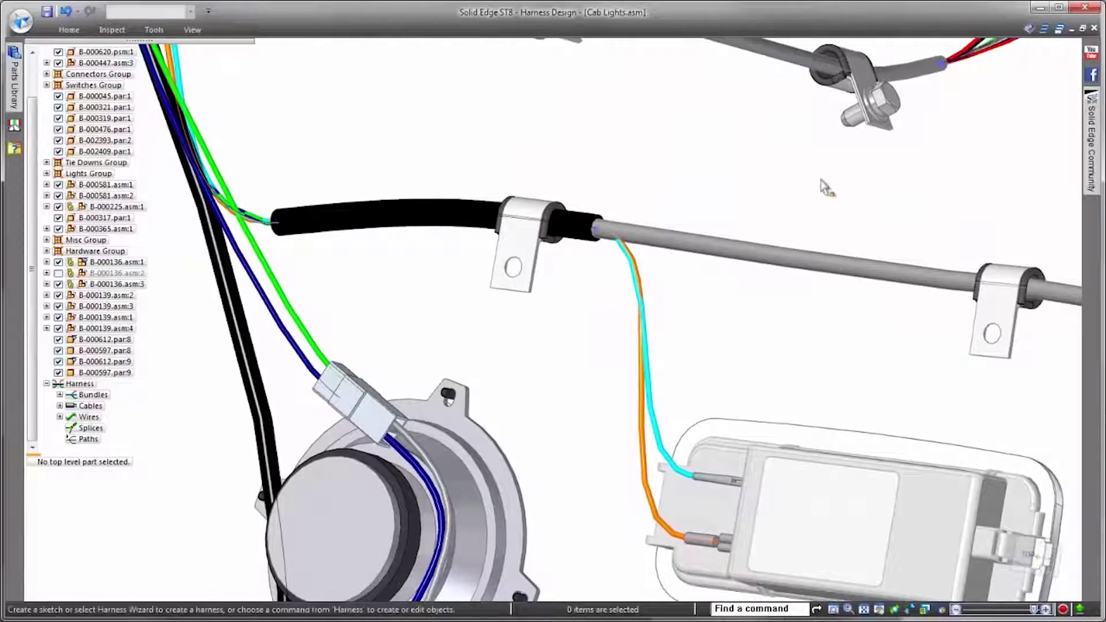
Step: Create the red and black wires from the terminals of the work light beside the orange beacon to the end connector on the six-switch panel
{"action": "scroll", "coordinate": [807, 199], "scroll_direction": "down", "scroll_amount": 5}
{"action": "middle_click_drag", "start_coordinate": [812, 200], "coordinate": [851, 318]}
{"action": "scroll", "coordinate": [840, 312], "scroll_direction": "up", "scroll_amount": 5}
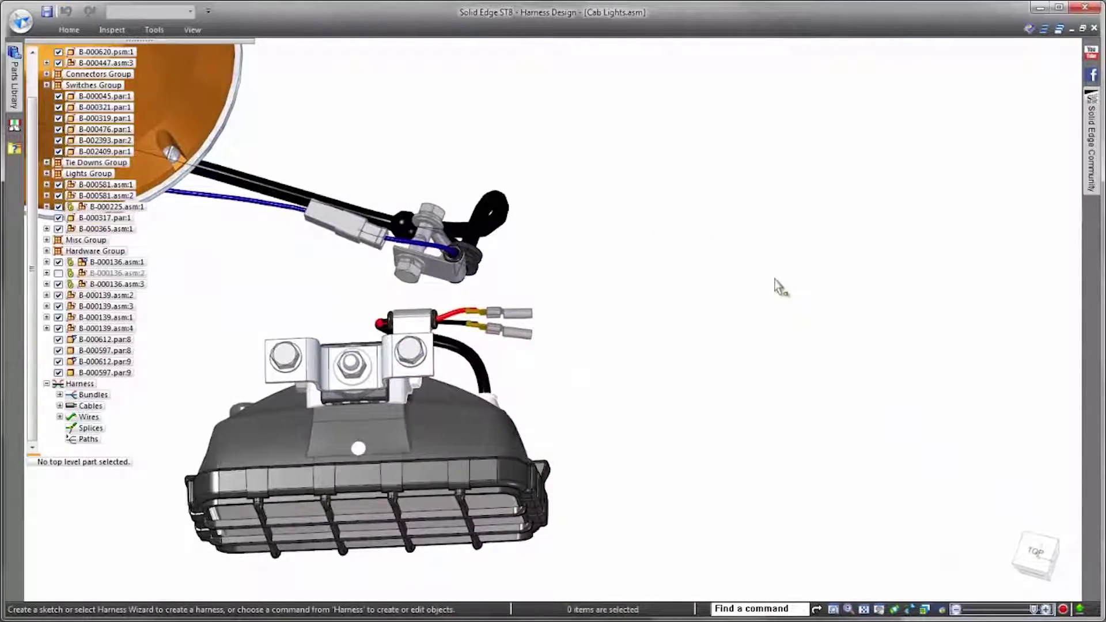
{"action": "scroll", "coordinate": [709, 203], "scroll_direction": "up", "scroll_amount": 3}
{"action": "right_click", "coordinate": [704, 198]}
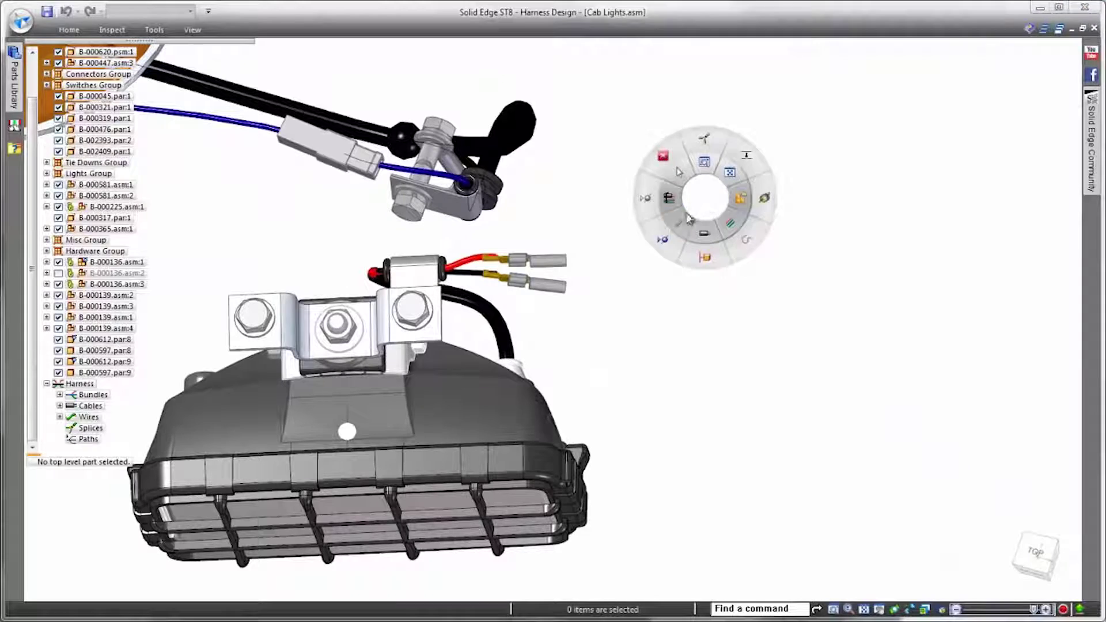
{"action": "left_click", "coordinate": [690, 219]}
{"action": "scroll", "coordinate": [697, 216], "scroll_direction": "up", "scroll_amount": 2}
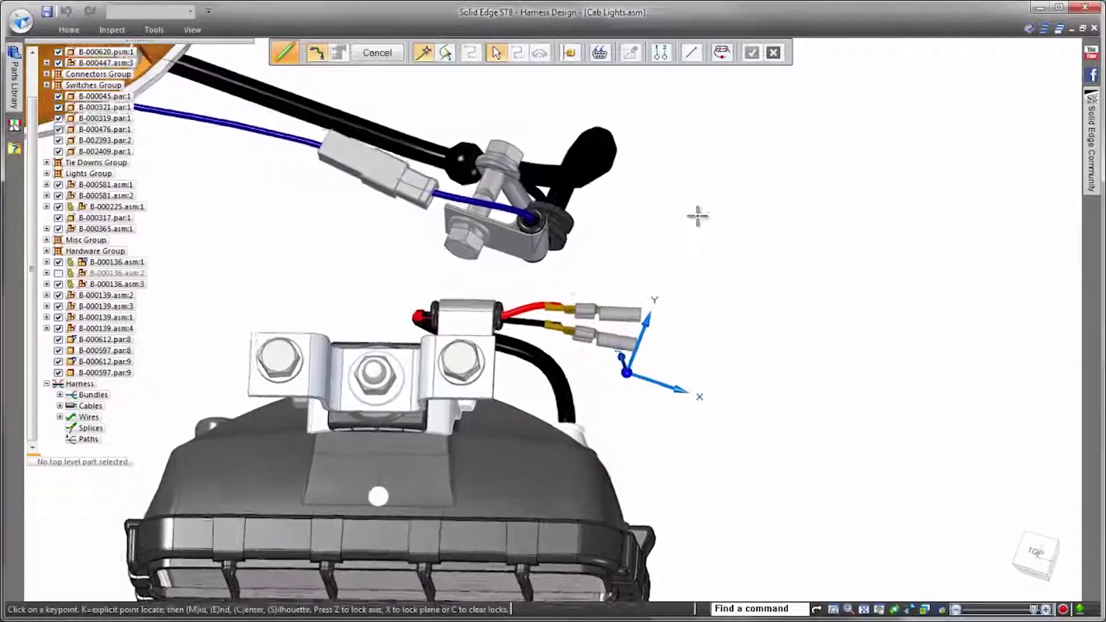
{"action": "scroll", "coordinate": [697, 216], "scroll_direction": "up", "scroll_amount": 2}
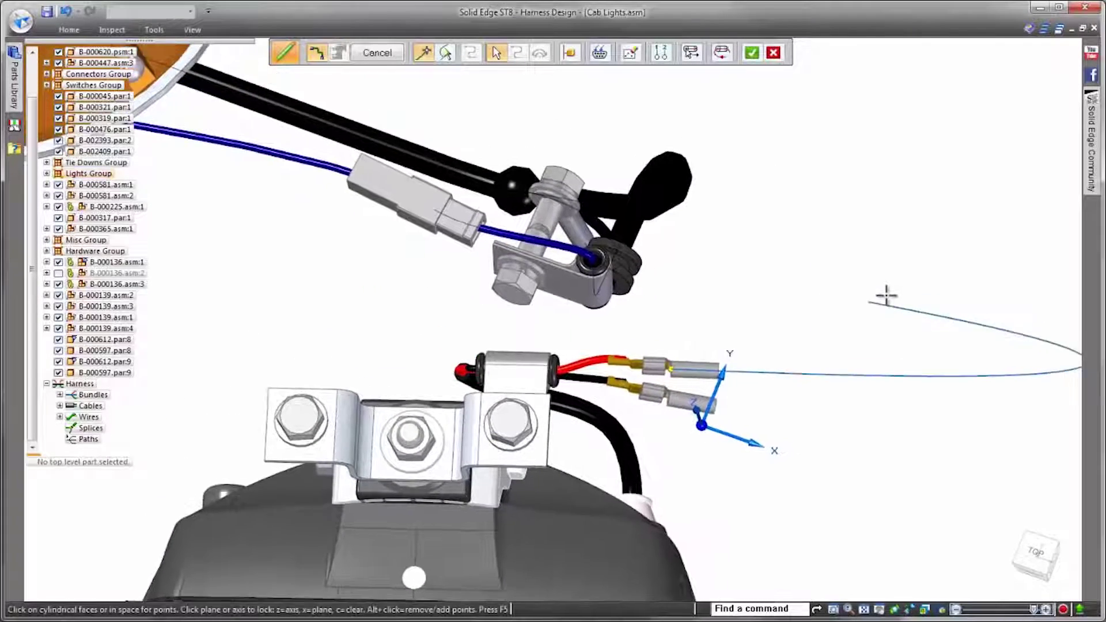
{"action": "scroll", "coordinate": [884, 296], "scroll_direction": "down", "scroll_amount": 5}
{"action": "scroll", "coordinate": [711, 294], "scroll_direction": "up", "scroll_amount": 5}
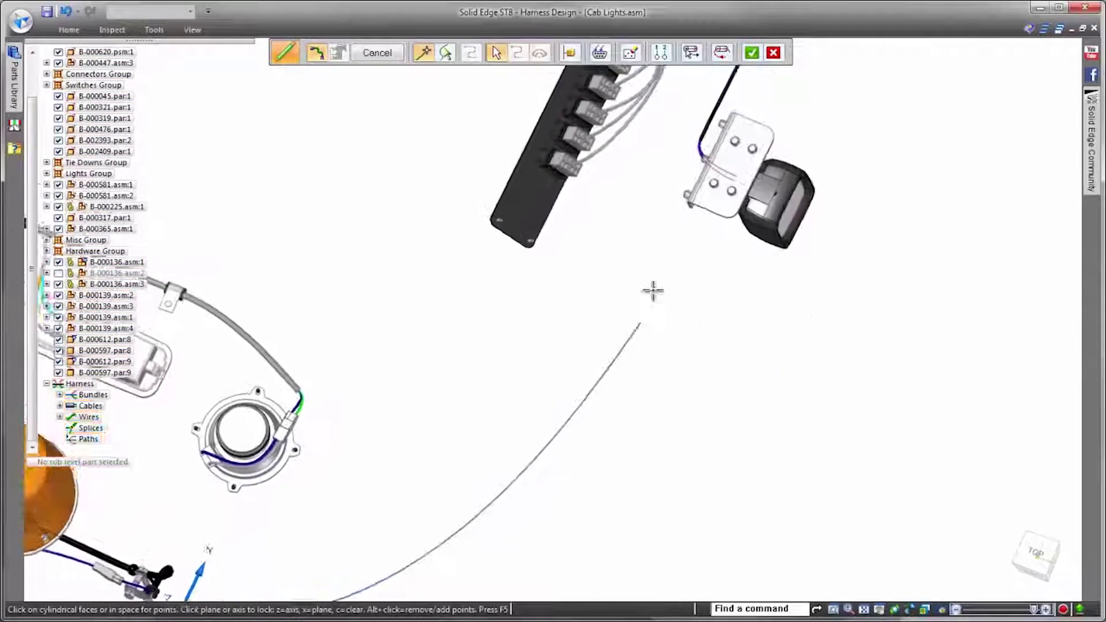
{"action": "scroll", "coordinate": [724, 268], "scroll_direction": "up", "scroll_amount": 3}
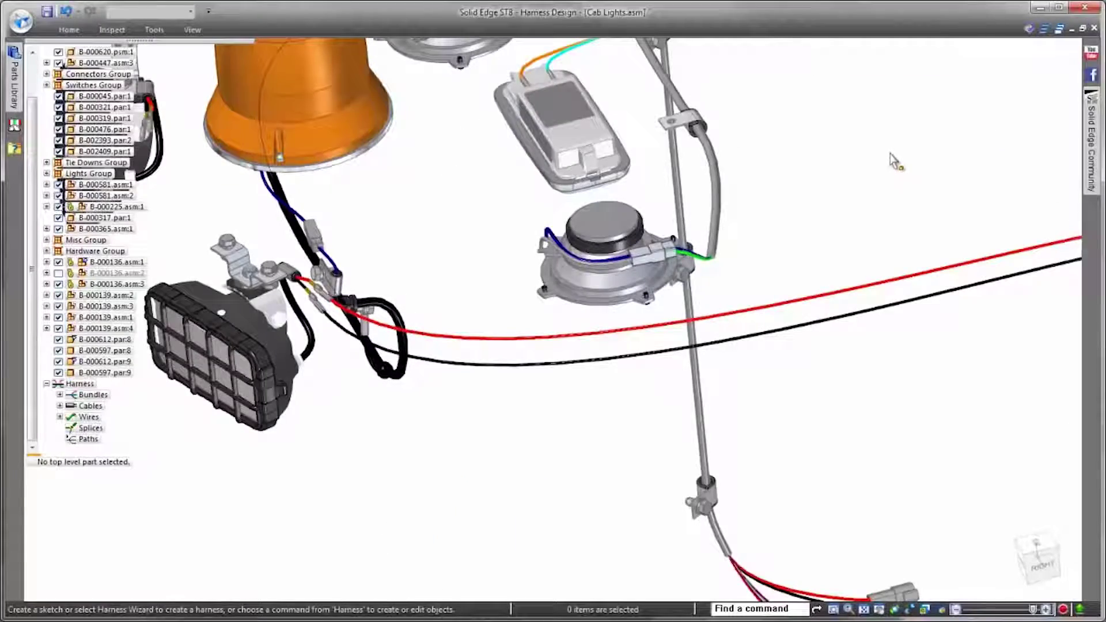
Step: Bundle the work light's red and black wires along the existing black harness paths to the six-switch panel, with bundle material None
{"action": "scroll", "coordinate": [896, 162], "scroll_direction": "down", "scroll_amount": 8}
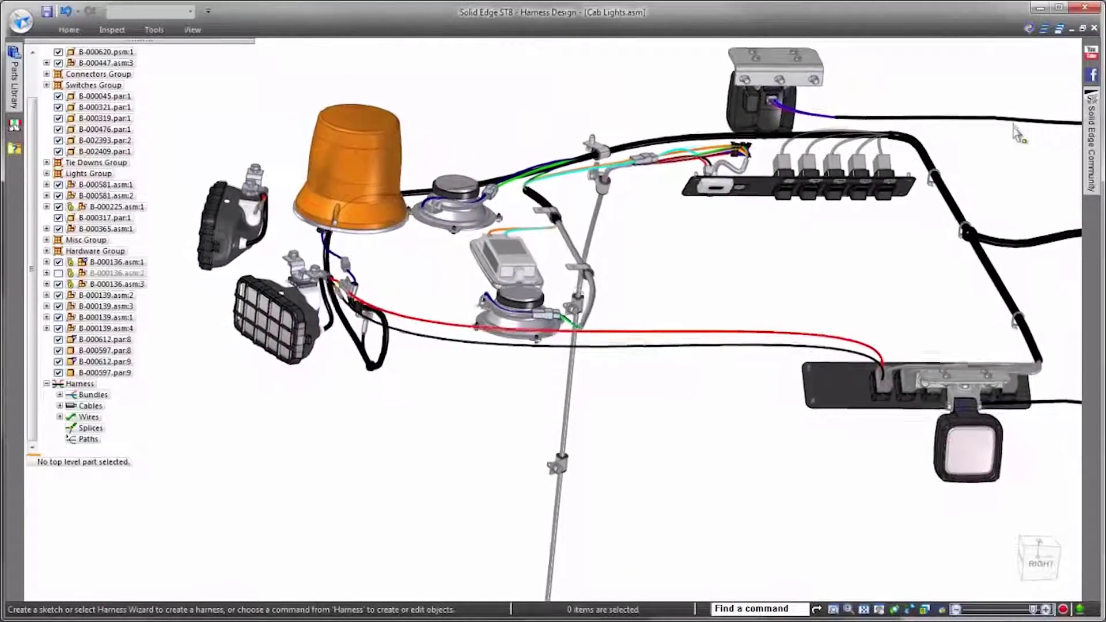
{"action": "scroll", "coordinate": [519, 136], "scroll_direction": "up", "scroll_amount": 5}
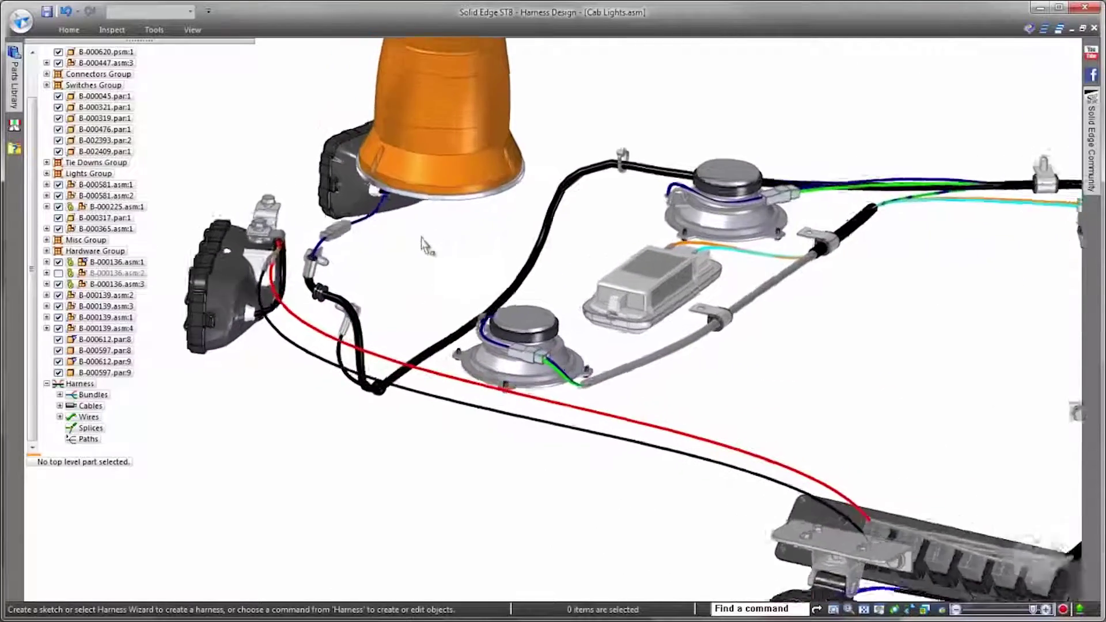
{"action": "scroll", "coordinate": [521, 252], "scroll_direction": "up", "scroll_amount": 3}
{"action": "right_click", "coordinate": [529, 248]}
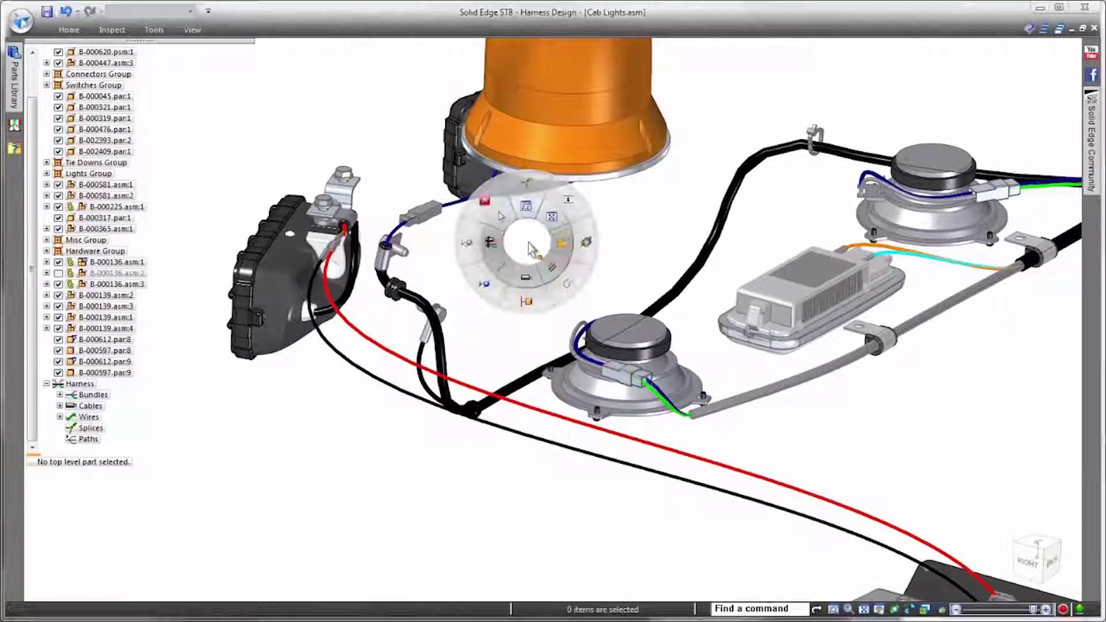
{"action": "left_click", "coordinate": [549, 264]}
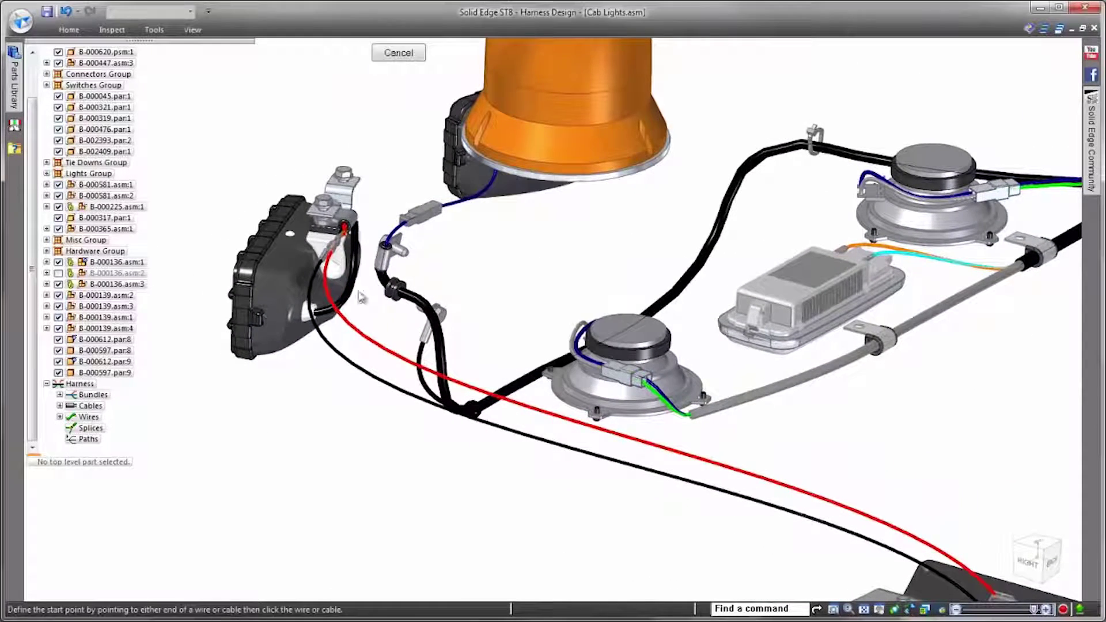
{"action": "left_click", "coordinate": [330, 316]}
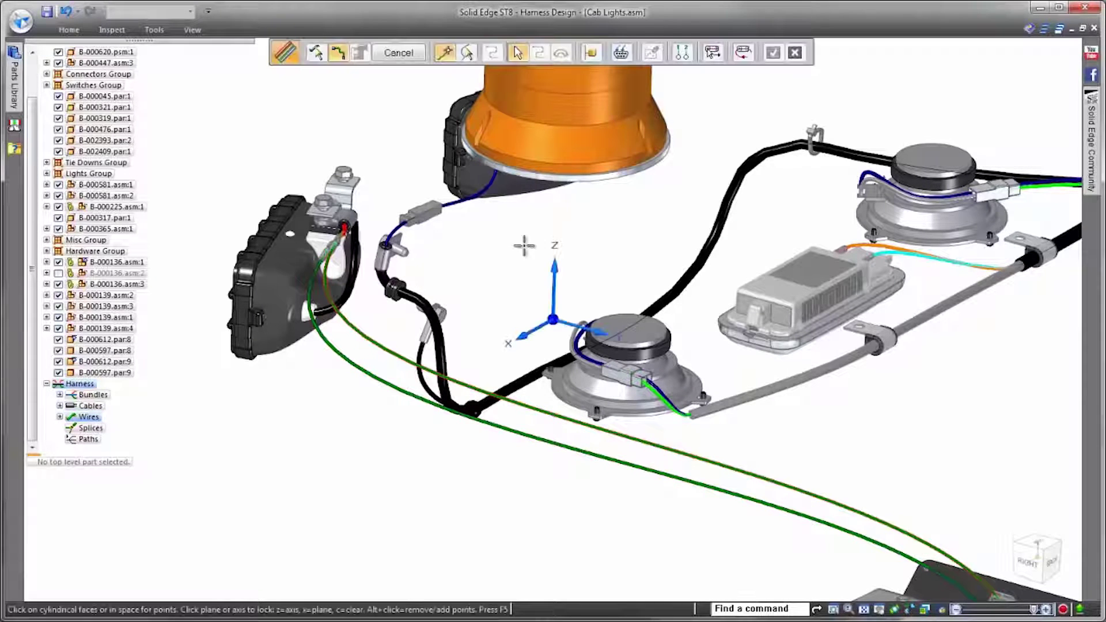
{"action": "left_click", "coordinate": [468, 53]}
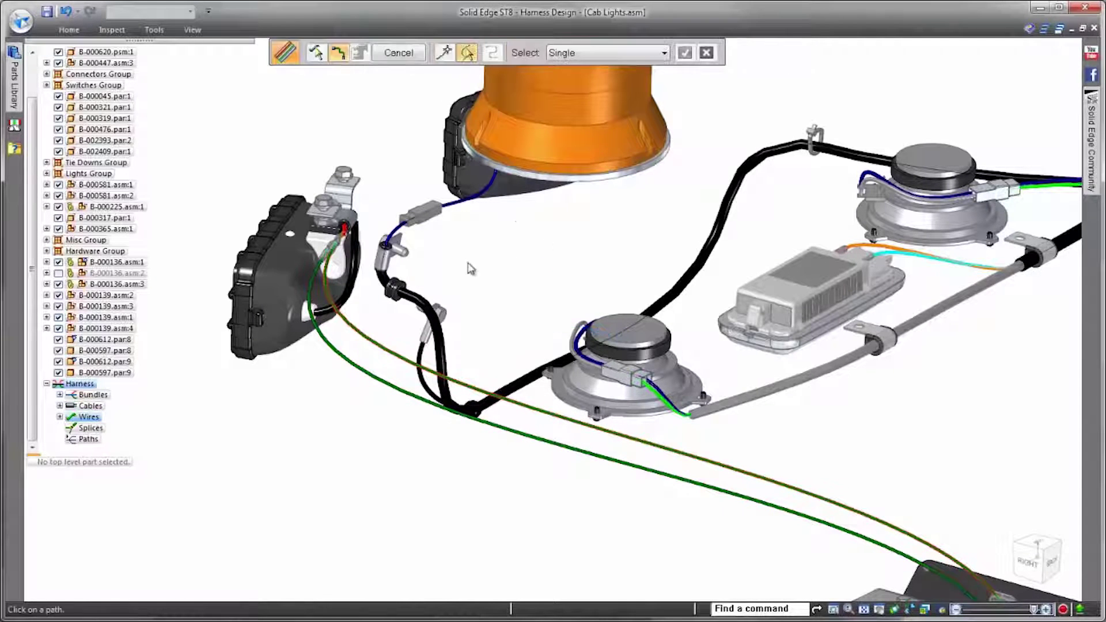
{"action": "left_click", "coordinate": [444, 321]}
{"action": "left_click", "coordinate": [515, 385]}
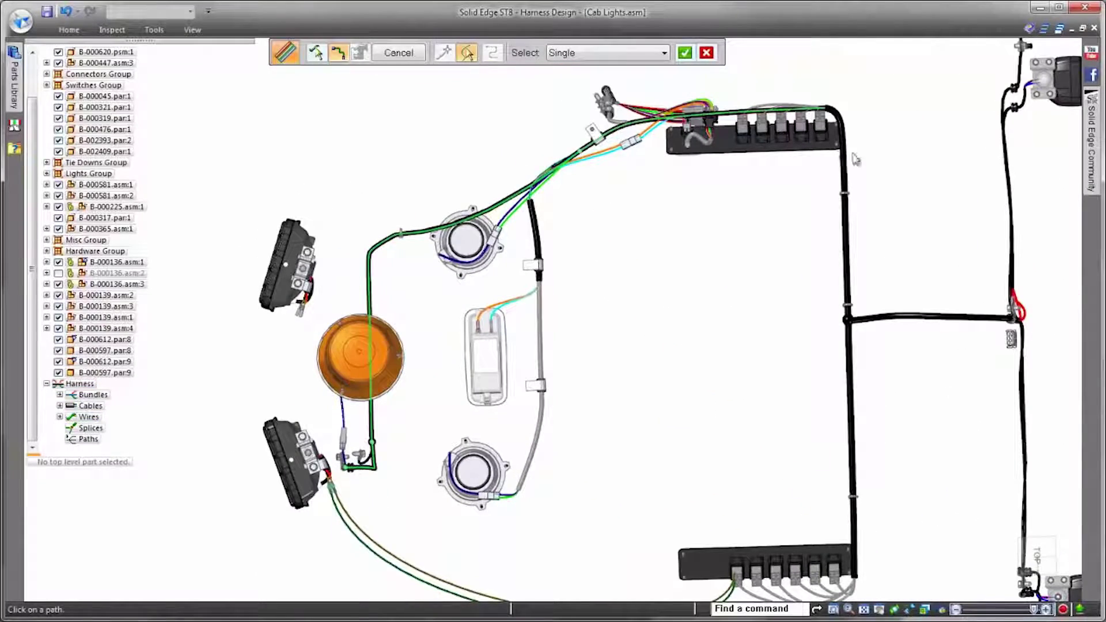
{"action": "middle_click_drag", "start_coordinate": [852, 360], "coordinate": [764, 209]}
{"action": "right_click", "coordinate": [764, 208]}
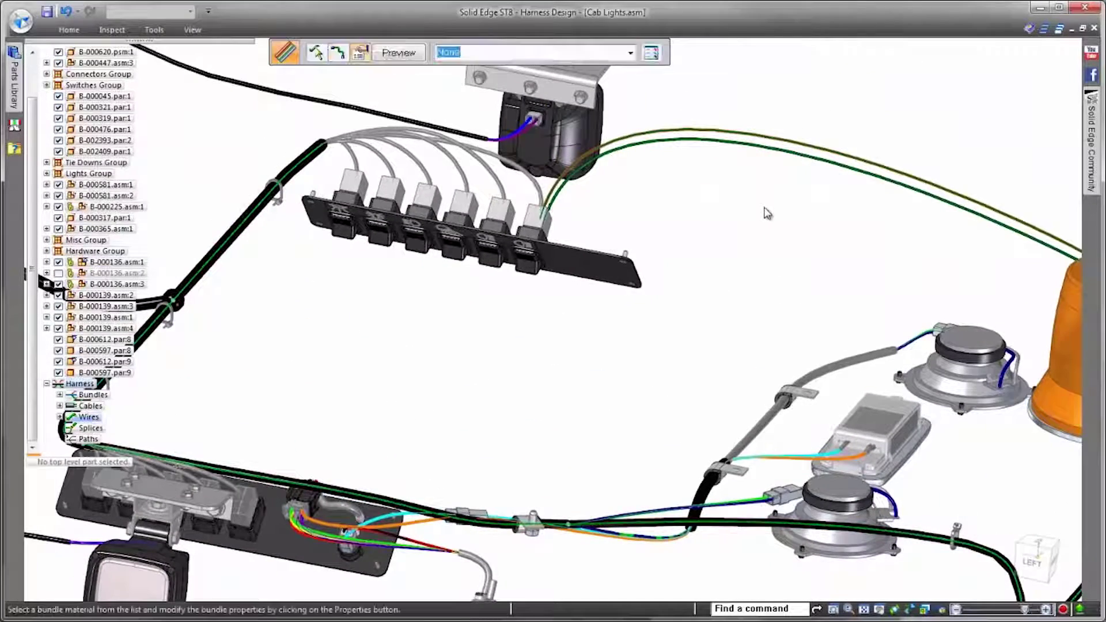
{"action": "right_click", "coordinate": [764, 209]}
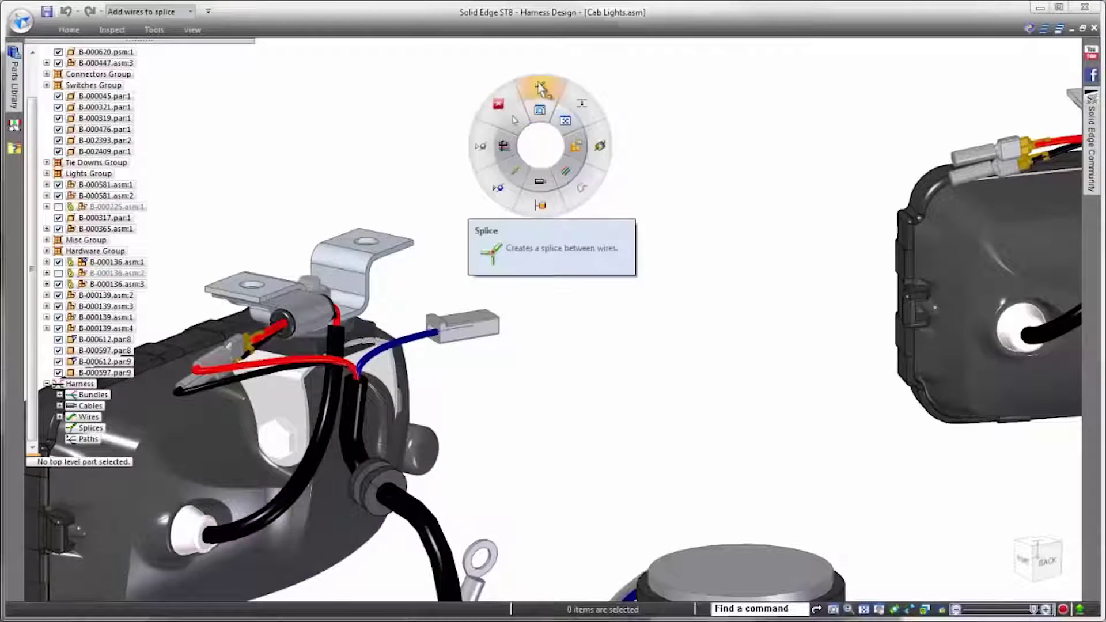
Step: Place a splice on the work light's red wire where it exits the end of the black bundle
{"action": "left_click", "coordinate": [550, 158]}
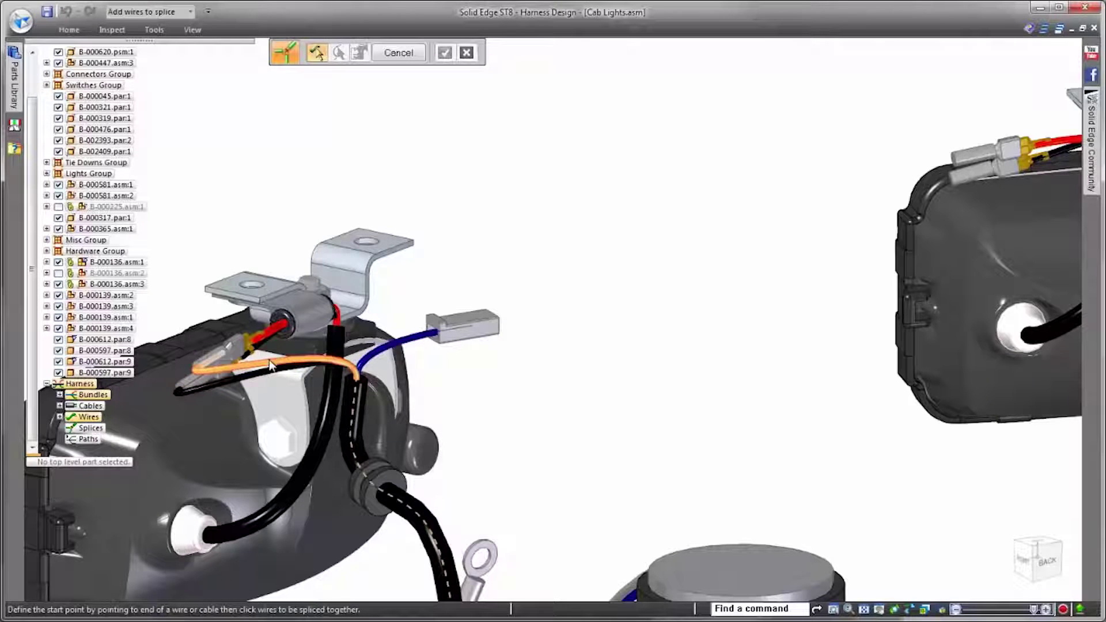
{"action": "right_click", "coordinate": [496, 263]}
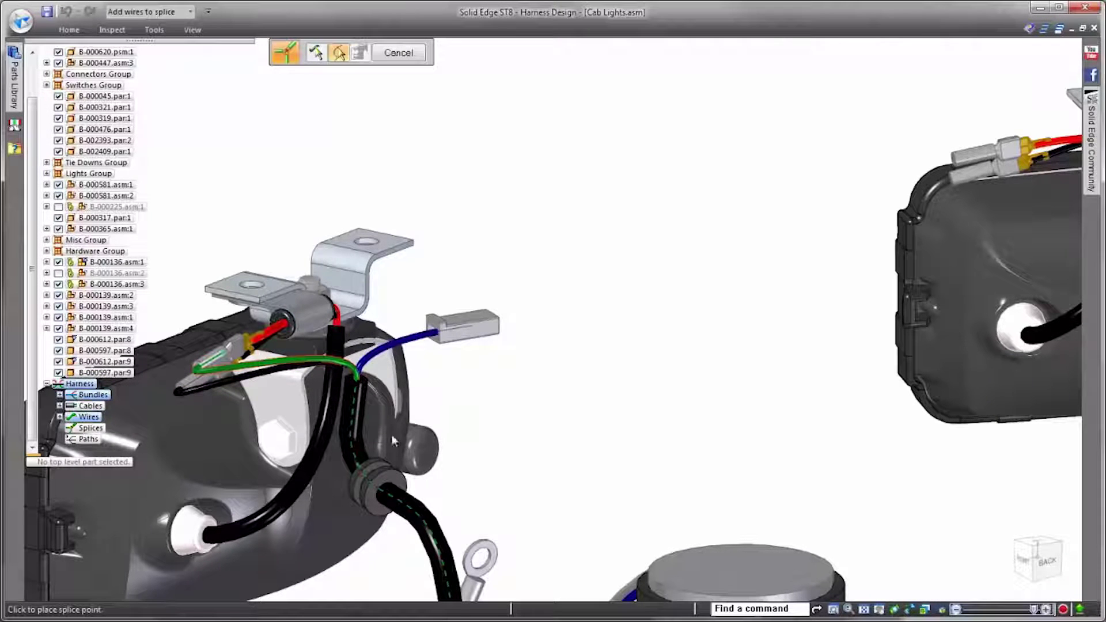
{"action": "left_click", "coordinate": [355, 386]}
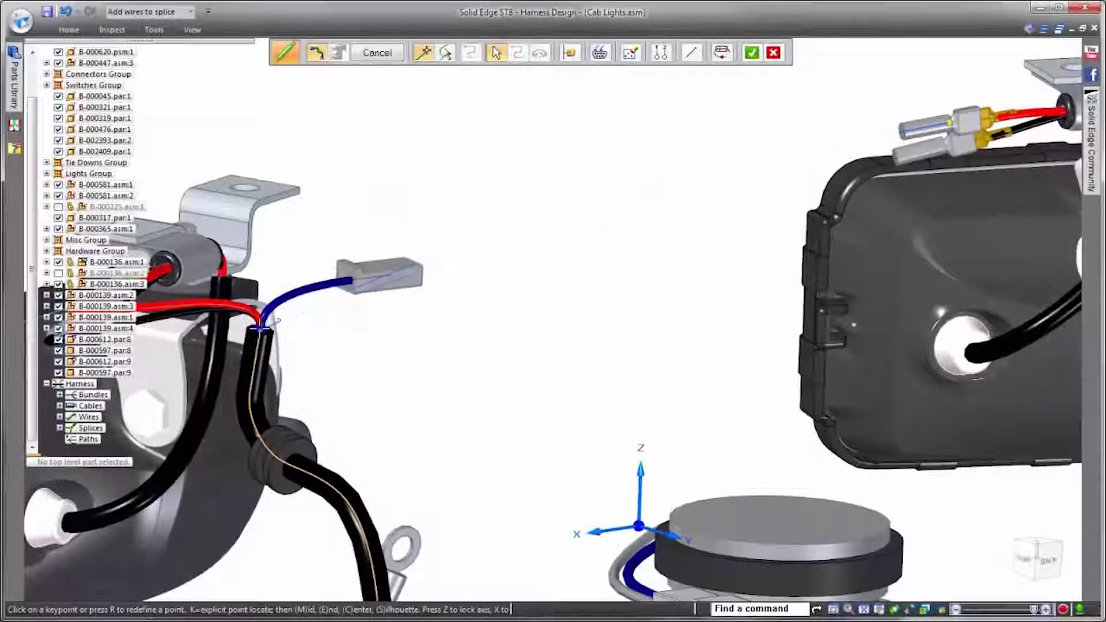
Step: Draw a wire between the splice and the upper terminal of the second front work light
{"action": "left_click", "coordinate": [261, 329]}
{"action": "left_click", "coordinate": [580, 166]}
{"action": "right_click", "coordinate": [580, 166]}
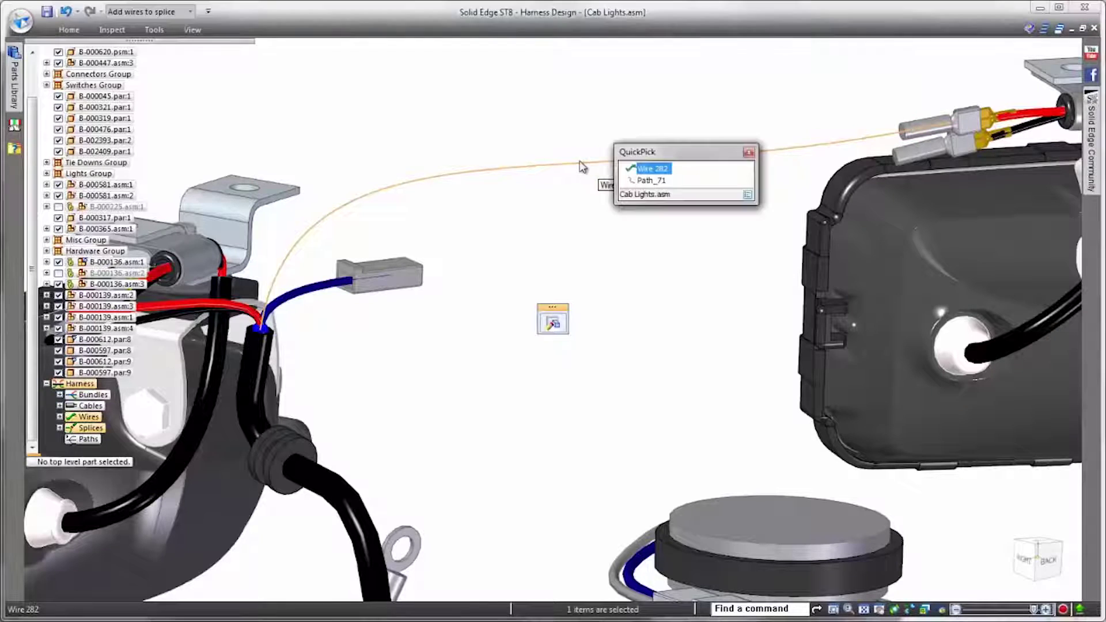
Step: Give the new wire's path a fixed length and move the second work light to a new location
{"action": "left_click", "coordinate": [640, 184]}
{"action": "left_click", "coordinate": [553, 324]}
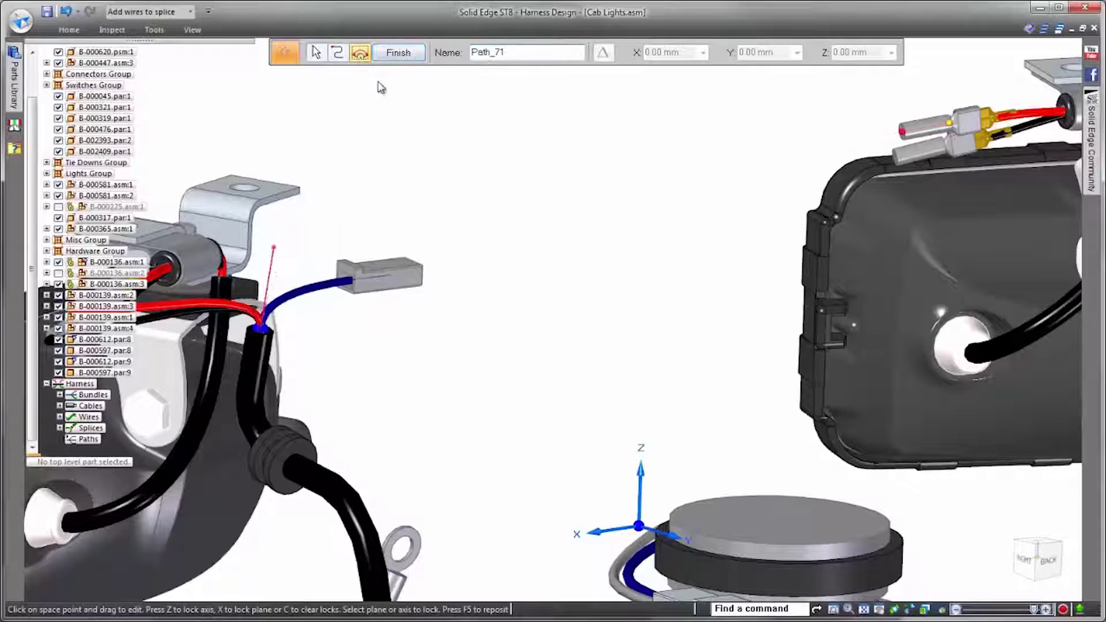
{"action": "left_click", "coordinate": [398, 53]}
{"action": "left_click", "coordinate": [445, 53]}
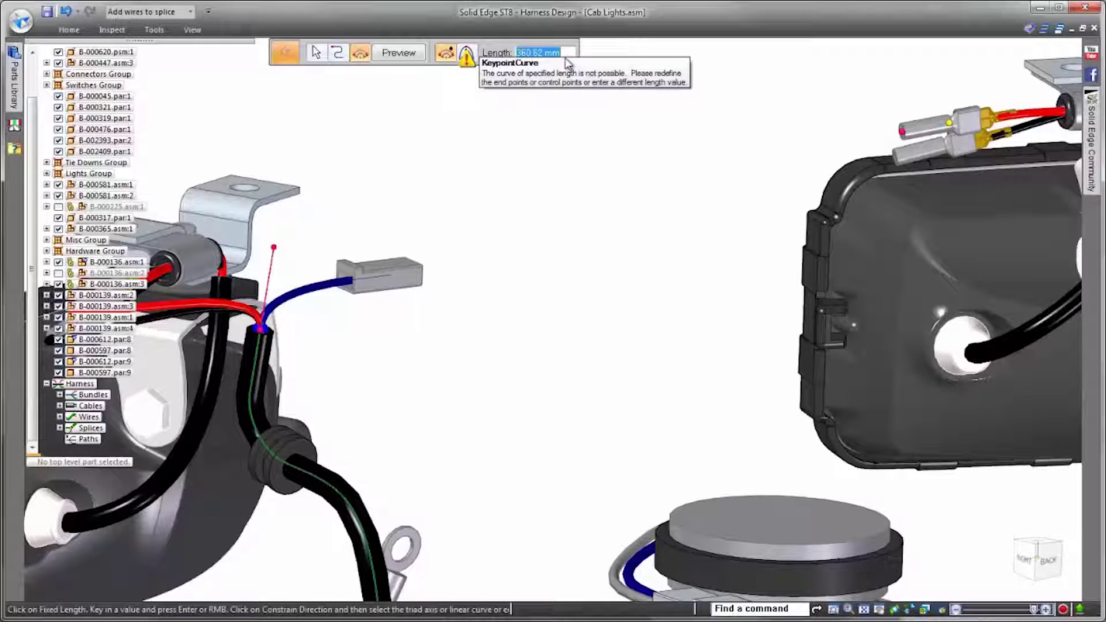
{"action": "key", "text": "Return"}
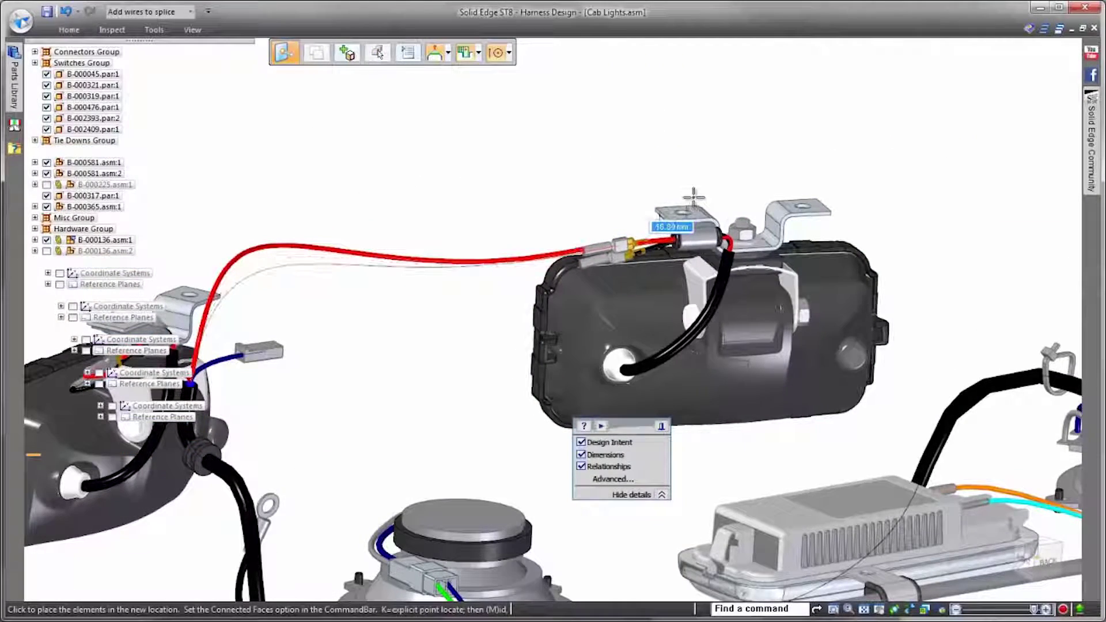
{"action": "left_click", "coordinate": [710, 195]}
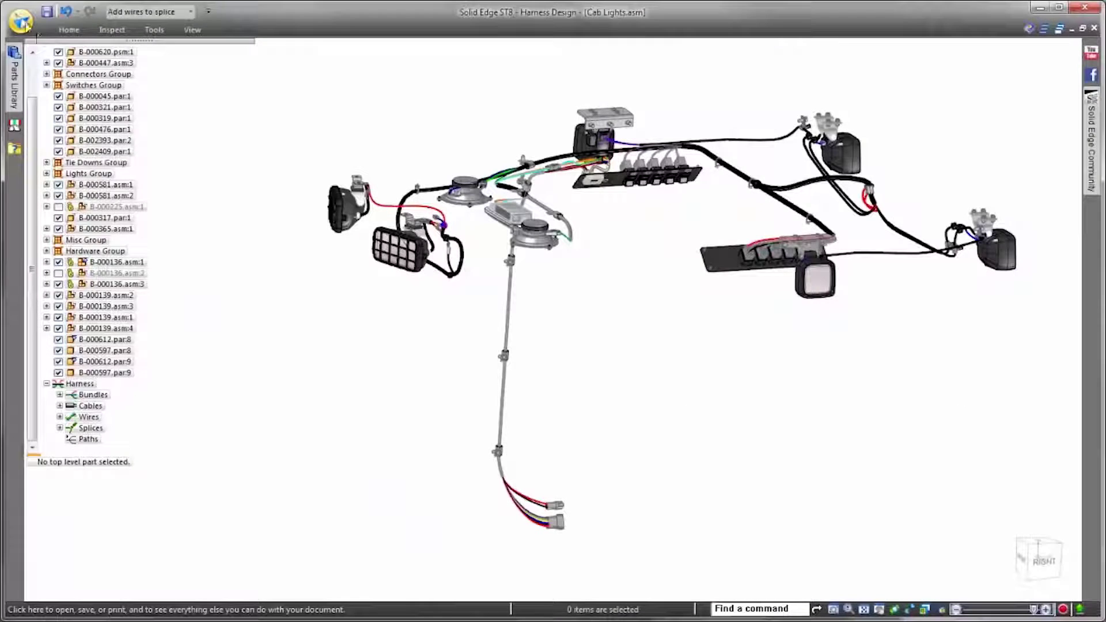
Step: Open the ECAD export for the harness and examine the available document formats
{"action": "left_click", "coordinate": [20, 22]}
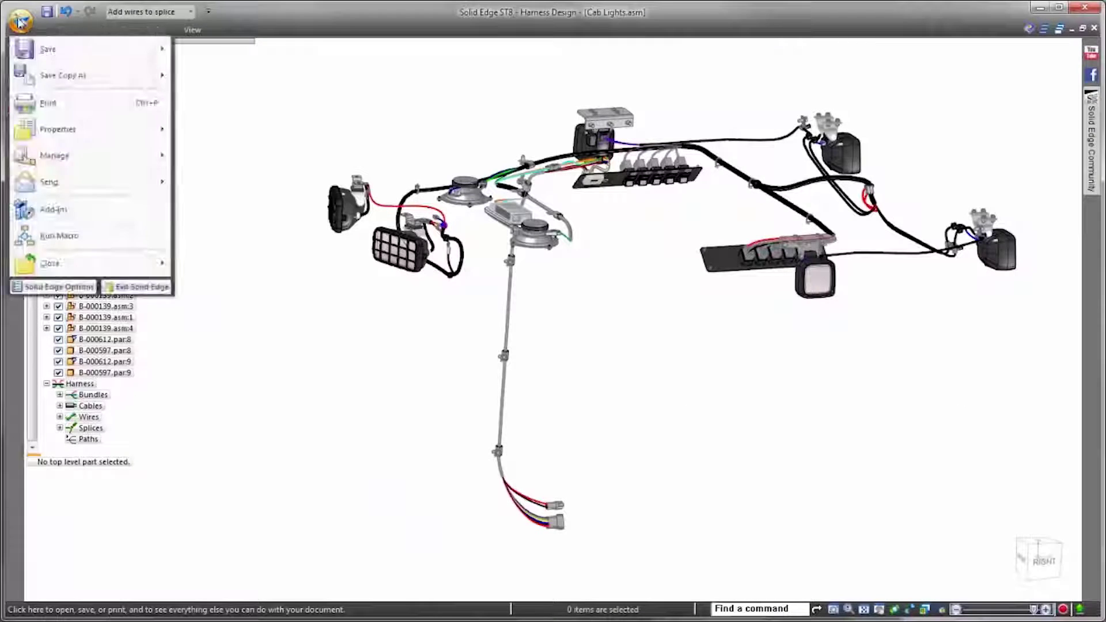
{"action": "mouse_move", "coordinate": [52, 76]}
{"action": "left_click", "coordinate": [229, 104]}
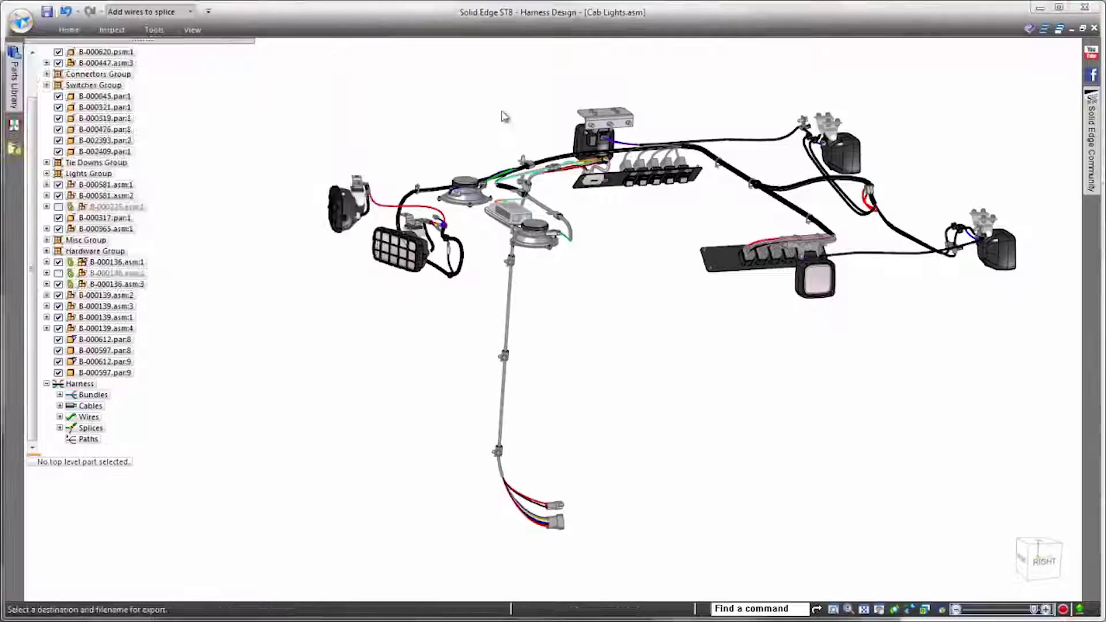
{"action": "left_click", "coordinate": [580, 270]}
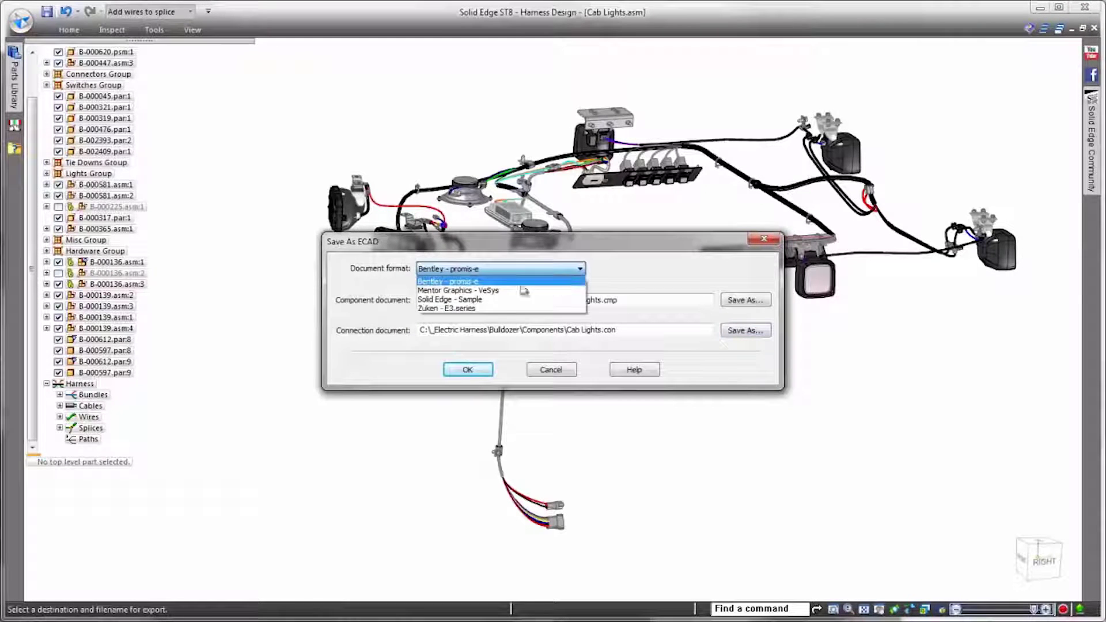
{"action": "left_click", "coordinate": [521, 316]}
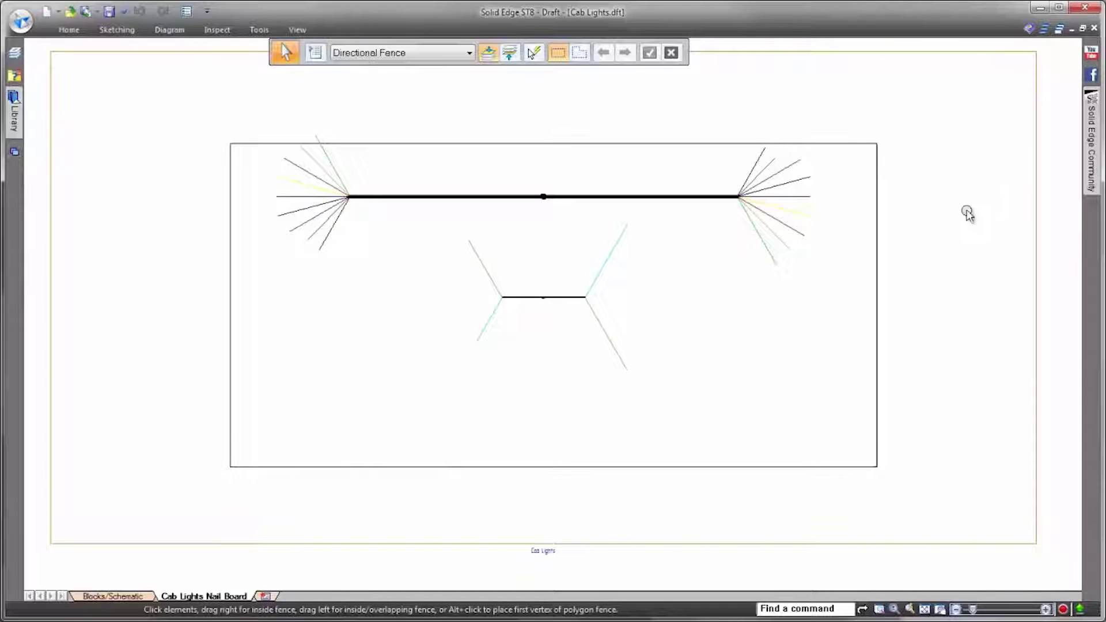
Step: Turn off the border of the Cab Lights nailboard drawing view and move its caption inside the board outline, just above the lower edge
{"action": "right_click", "coordinate": [1040, 195]}
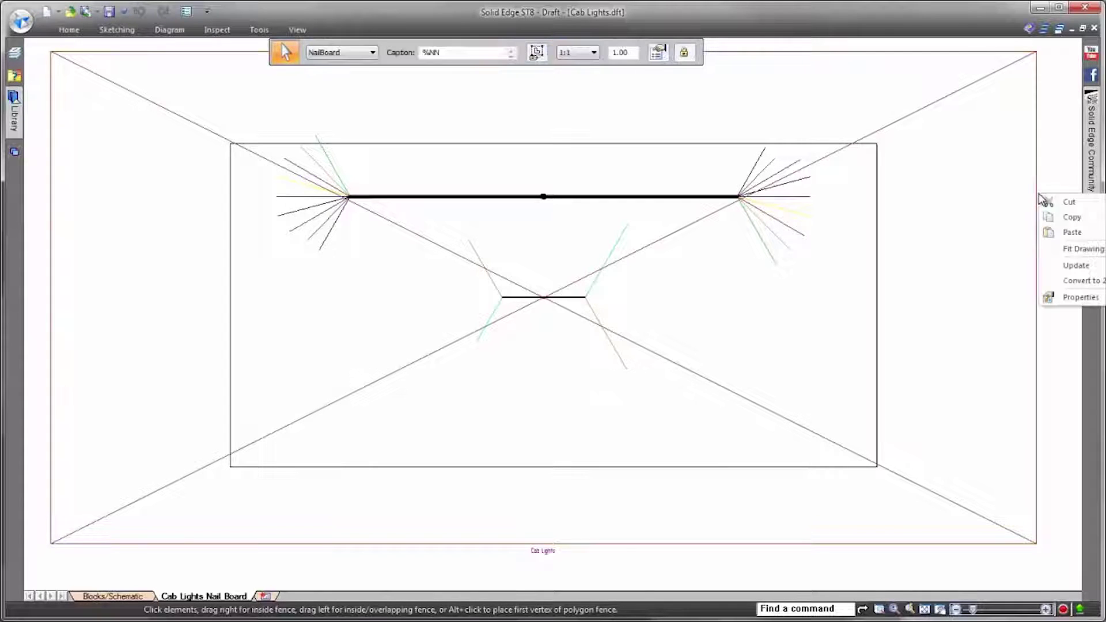
{"action": "left_click", "coordinate": [1073, 298]}
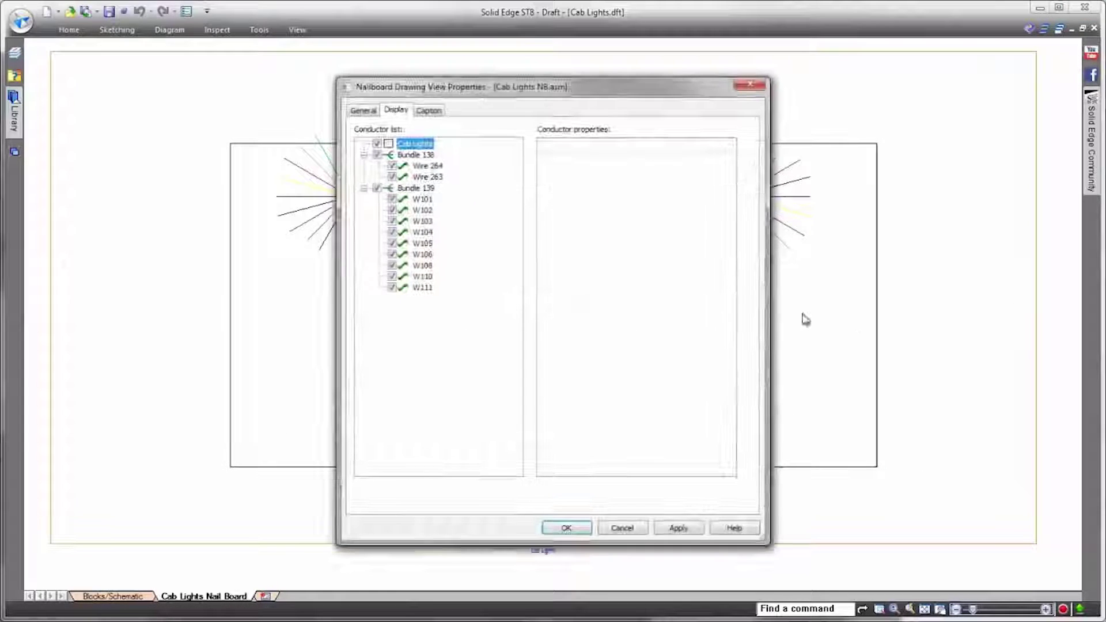
{"action": "left_click", "coordinate": [367, 112]}
{"action": "left_click", "coordinate": [396, 111]}
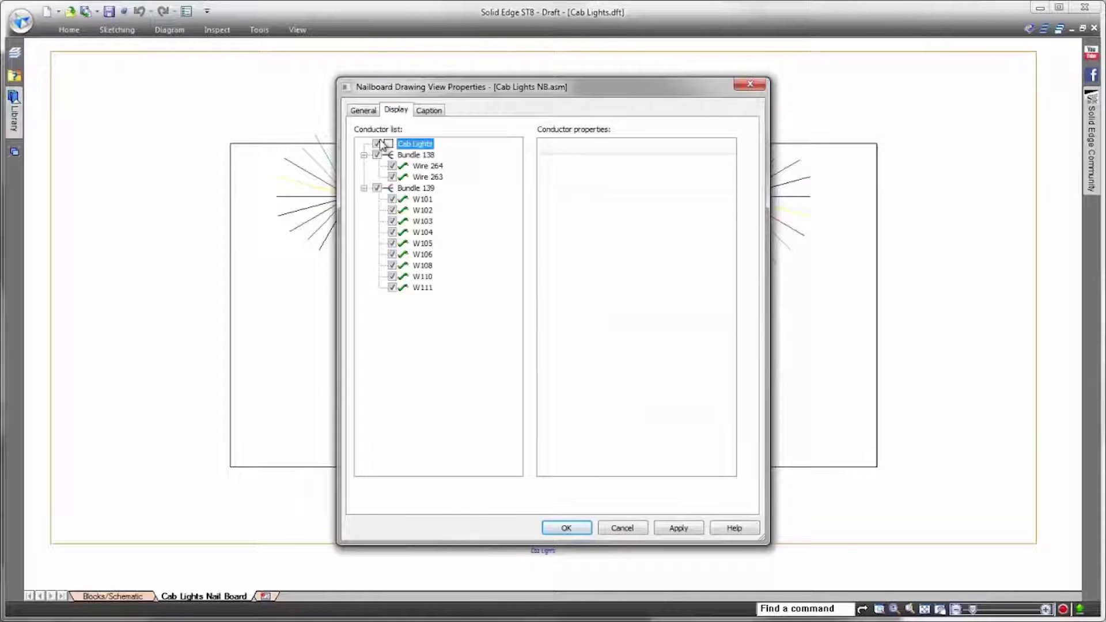
{"action": "left_click", "coordinate": [584, 529]}
{"action": "left_click", "coordinate": [1045, 462]}
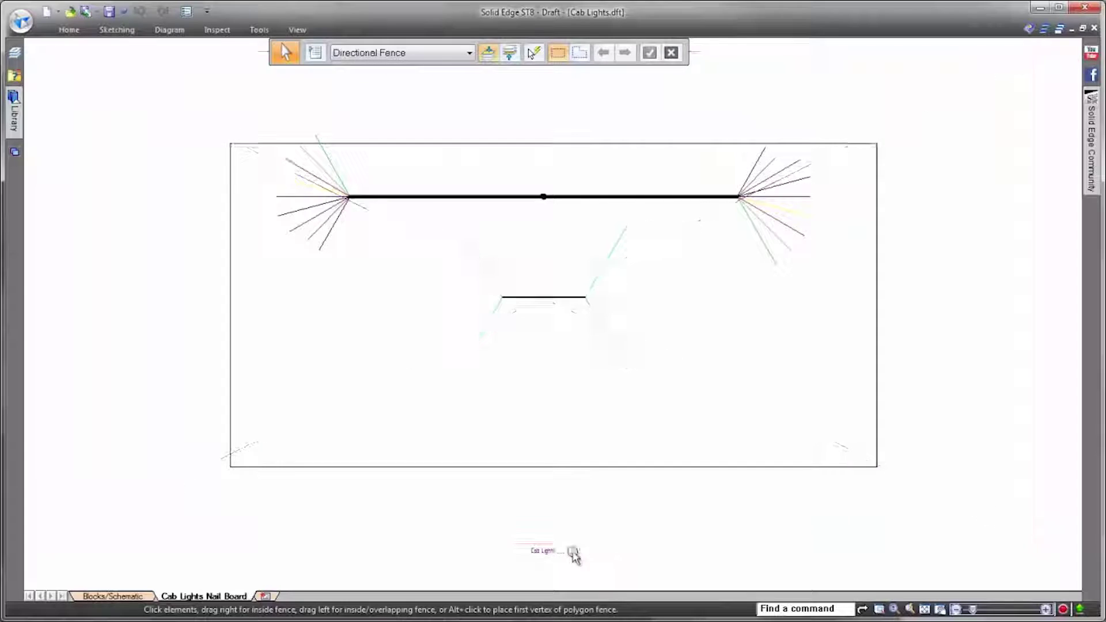
{"action": "left_click_drag", "start_coordinate": [546, 552], "coordinate": [548, 489]}
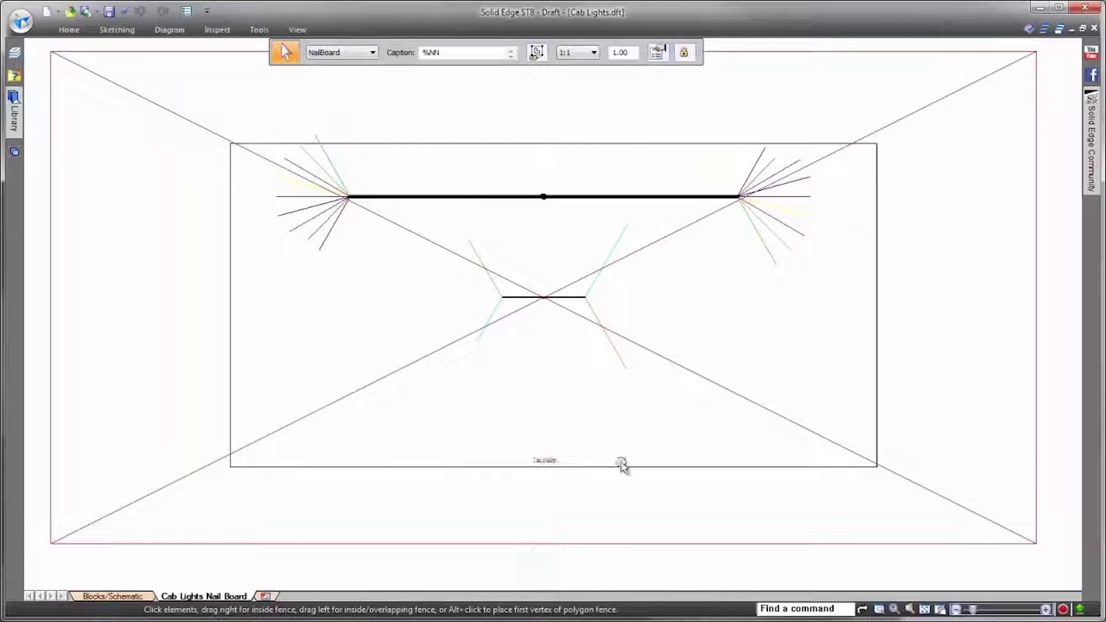
{"action": "left_click", "coordinate": [983, 562]}
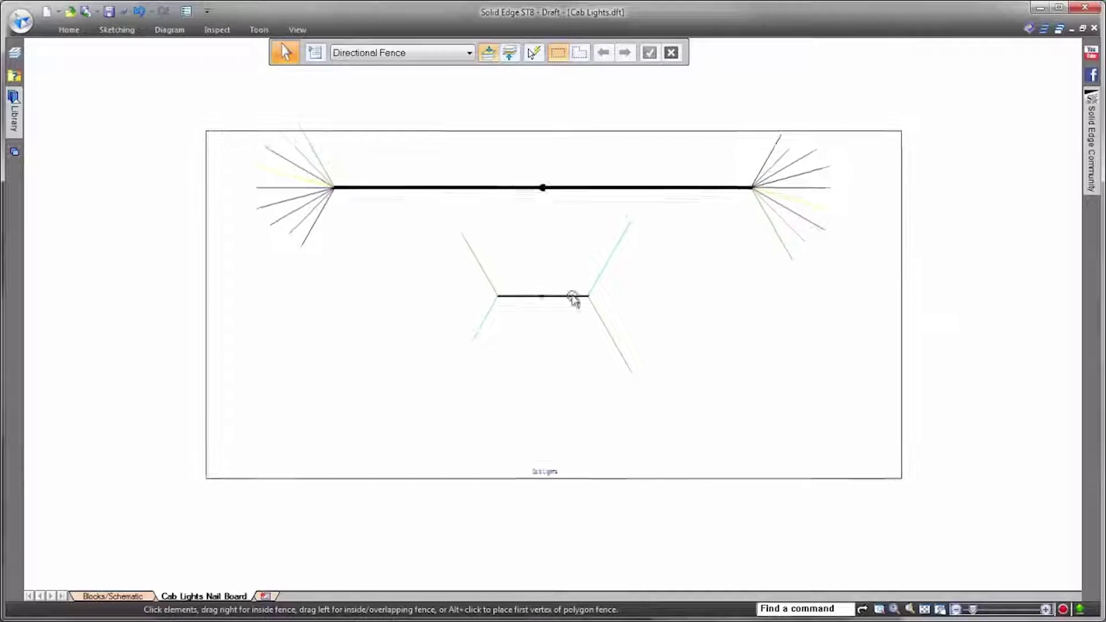
Step: Reposition the short bundle in the lower right of the nailboard and shift the long bundle slightly downward
{"action": "left_click_drag", "start_coordinate": [568, 294], "coordinate": [772, 363]}
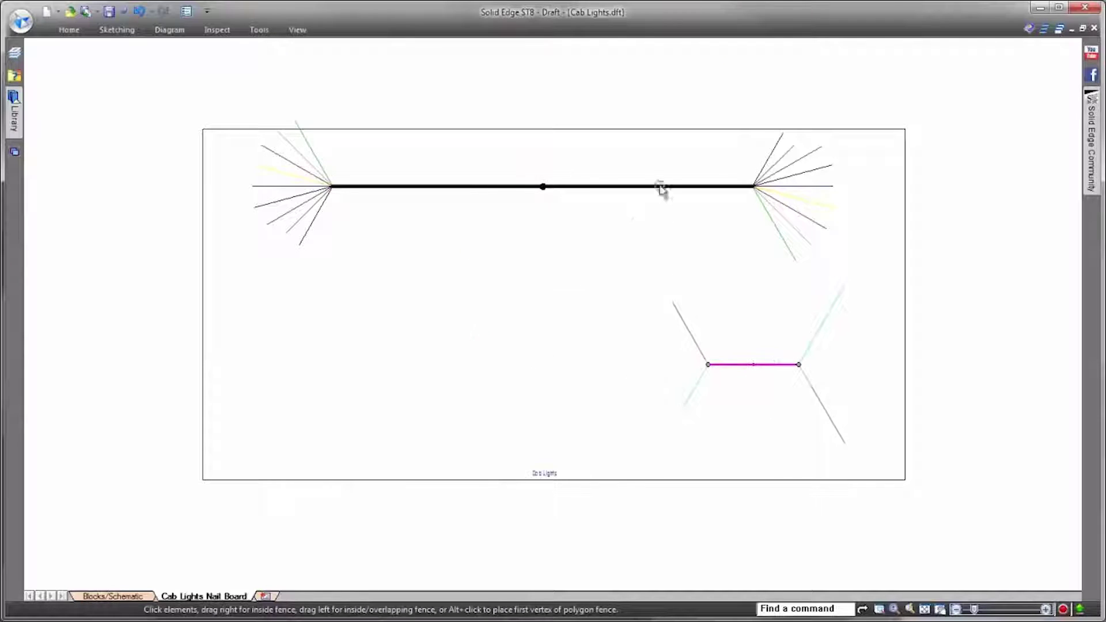
{"action": "left_click_drag", "start_coordinate": [664, 187], "coordinate": [657, 220]}
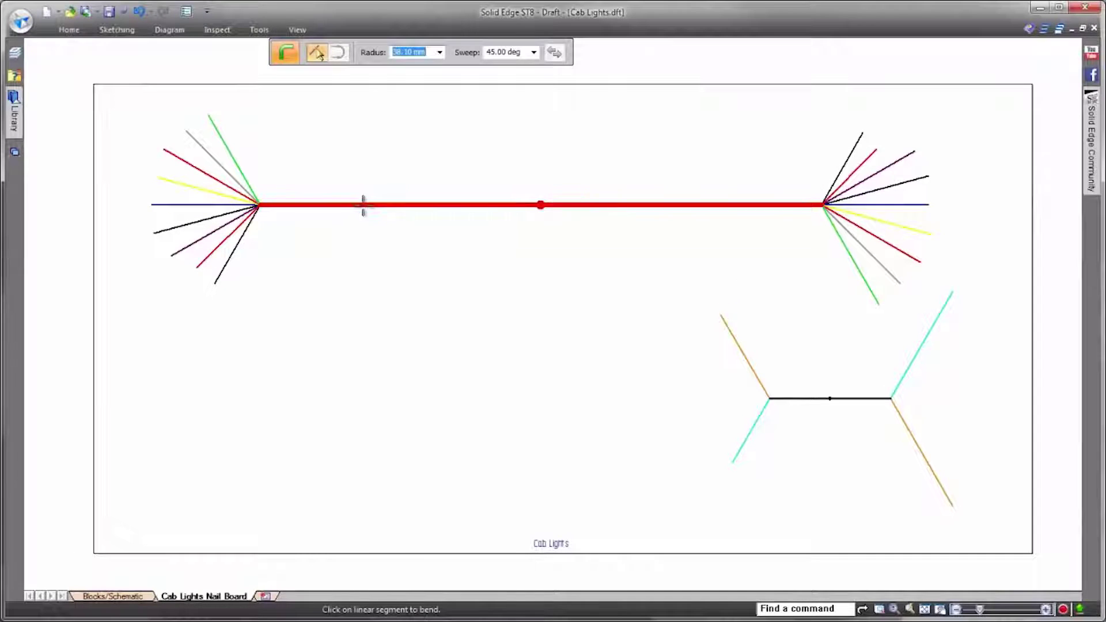
Step: Bend the long bundle downward by 45 degrees near its left end and lengthen the slanted segment by moving its end node
{"action": "left_click", "coordinate": [364, 205]}
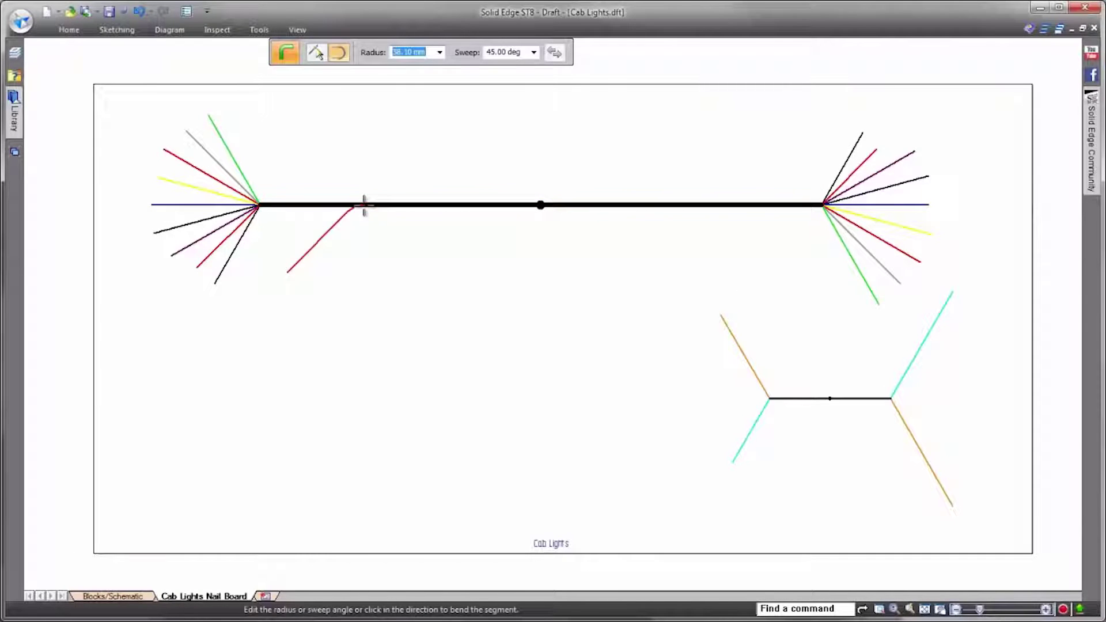
{"action": "left_click", "coordinate": [287, 302]}
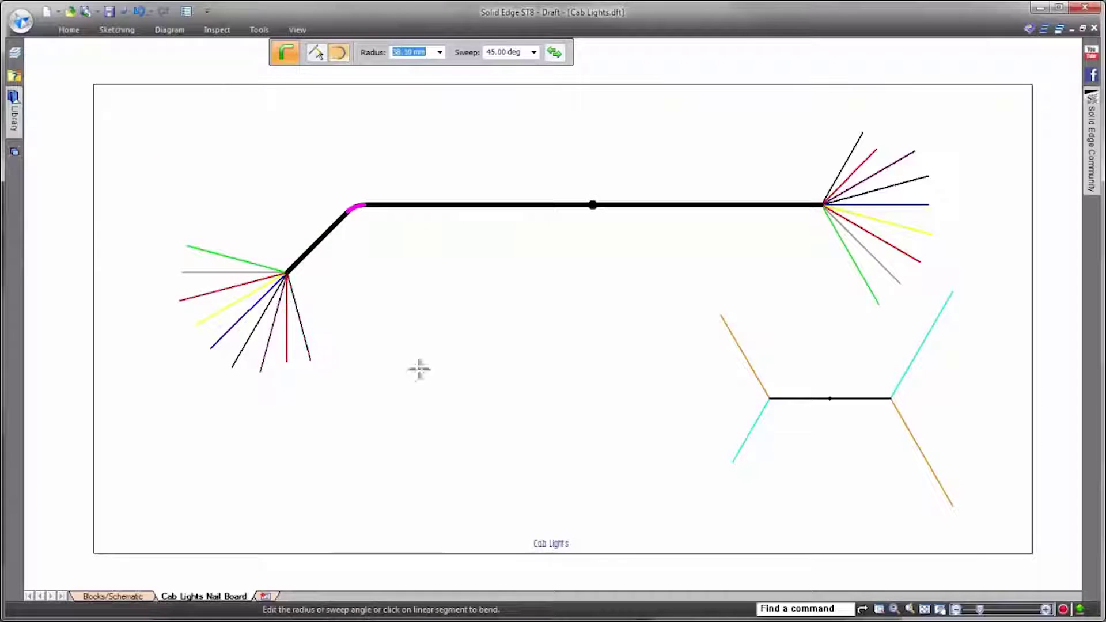
{"action": "key", "text": "Escape"}
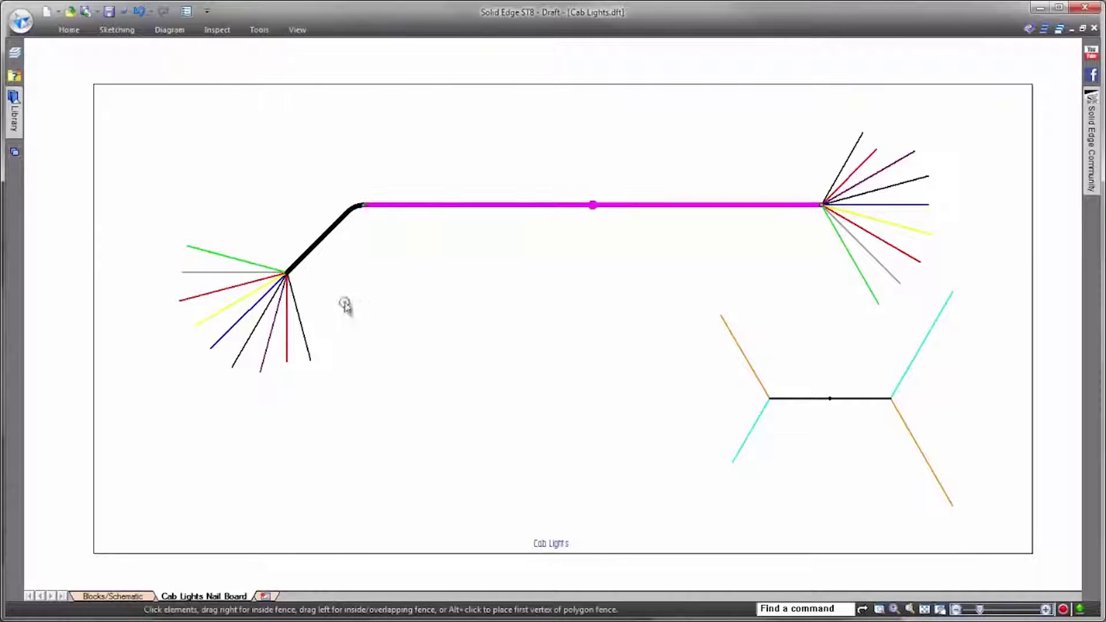
{"action": "left_click_drag", "start_coordinate": [288, 274], "coordinate": [305, 314]}
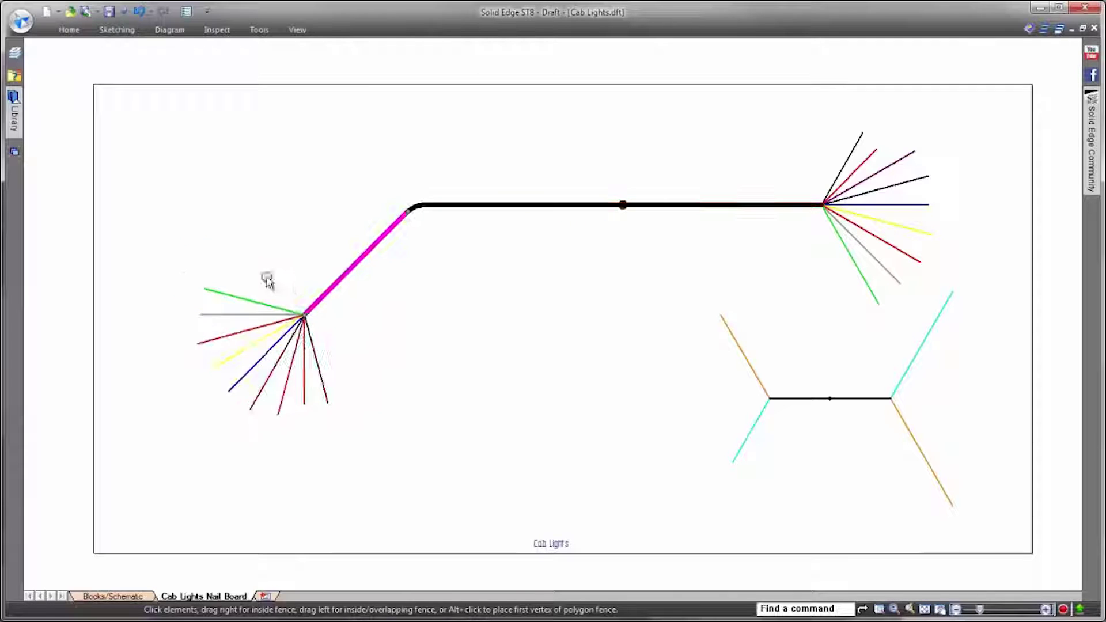
{"action": "left_click", "coordinate": [566, 331]}
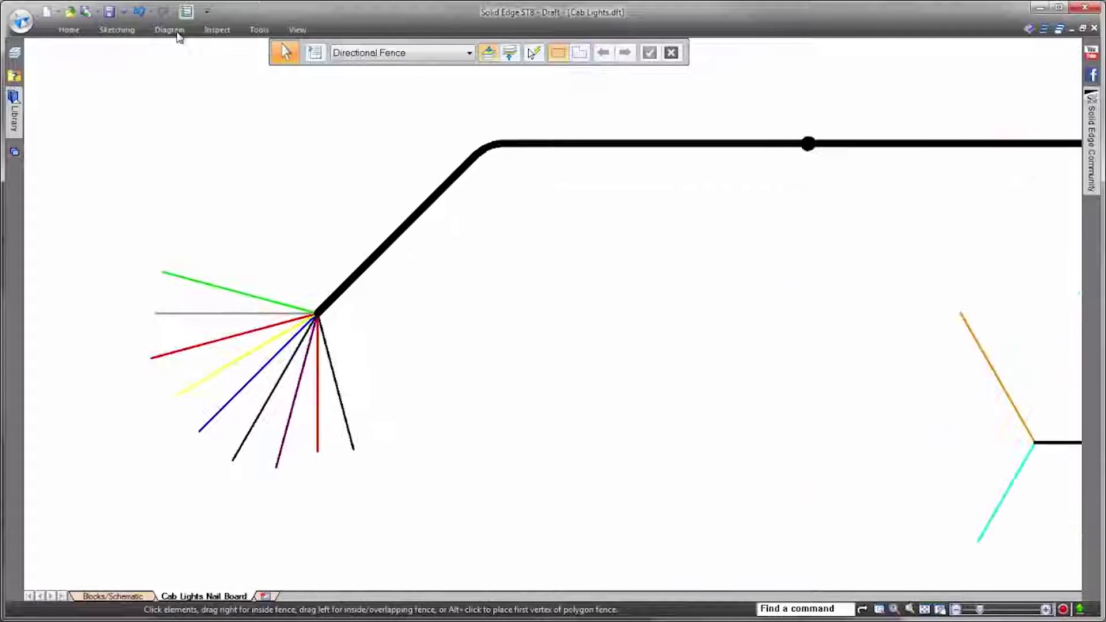
Step: Place a connector view for the green wire at the bent end of the bundle, at 2:1 scale above the wire fan
{"action": "left_click", "coordinate": [213, 30]}
{"action": "left_click", "coordinate": [164, 70]}
{"action": "left_click", "coordinate": [220, 281]}
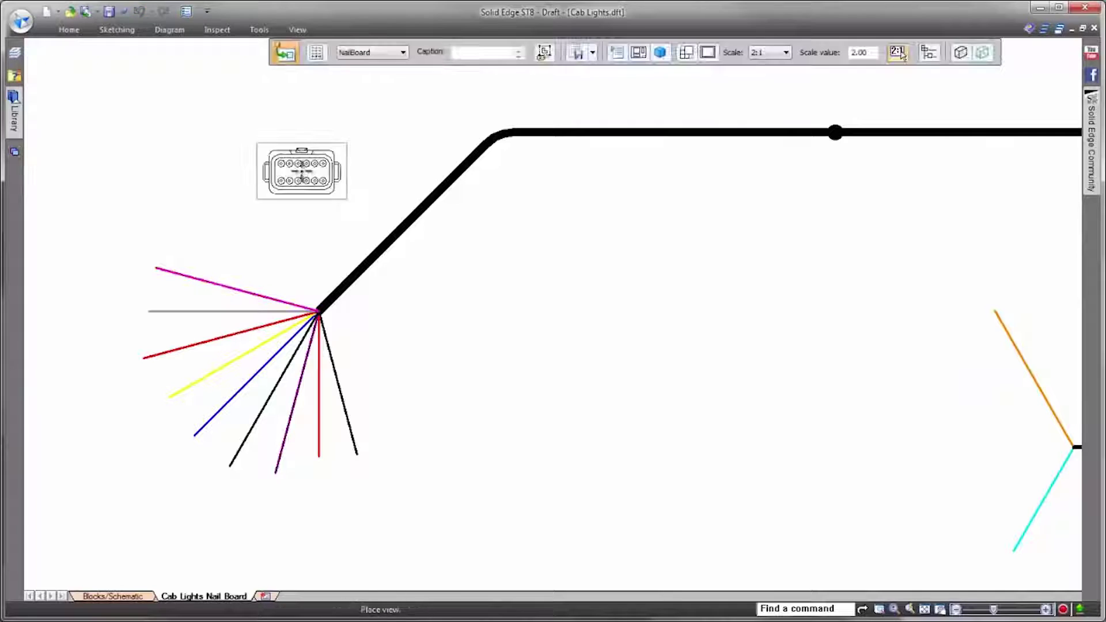
{"action": "left_click", "coordinate": [254, 171]}
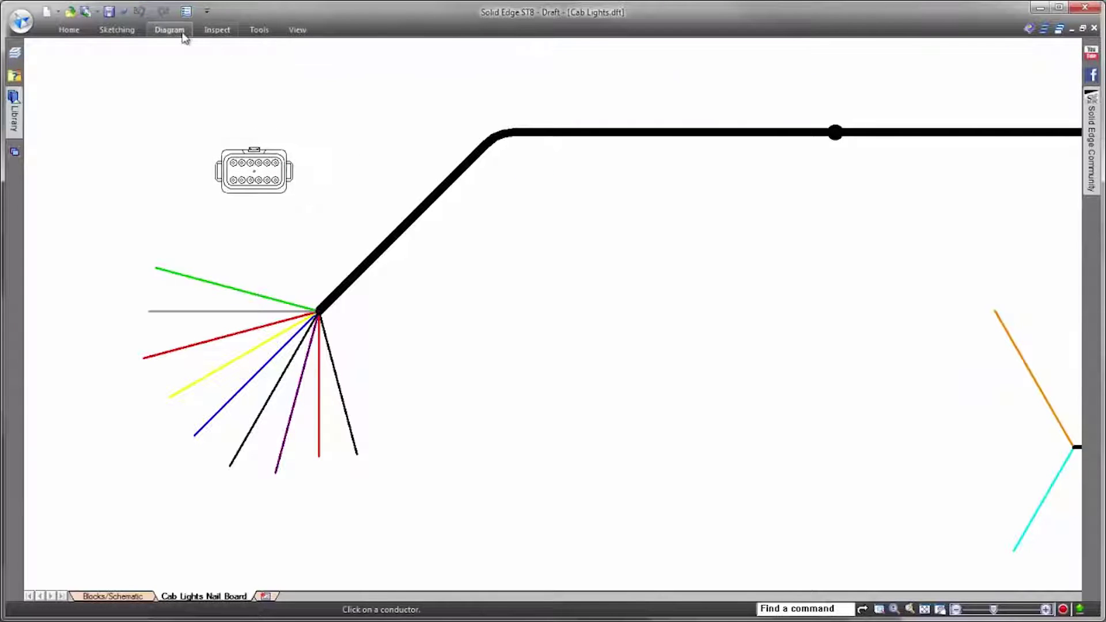
Step: Add pin number annotations to the DT04-12P connector view and place its pin table beside it
{"action": "left_click", "coordinate": [183, 30]}
{"action": "left_click", "coordinate": [234, 44]}
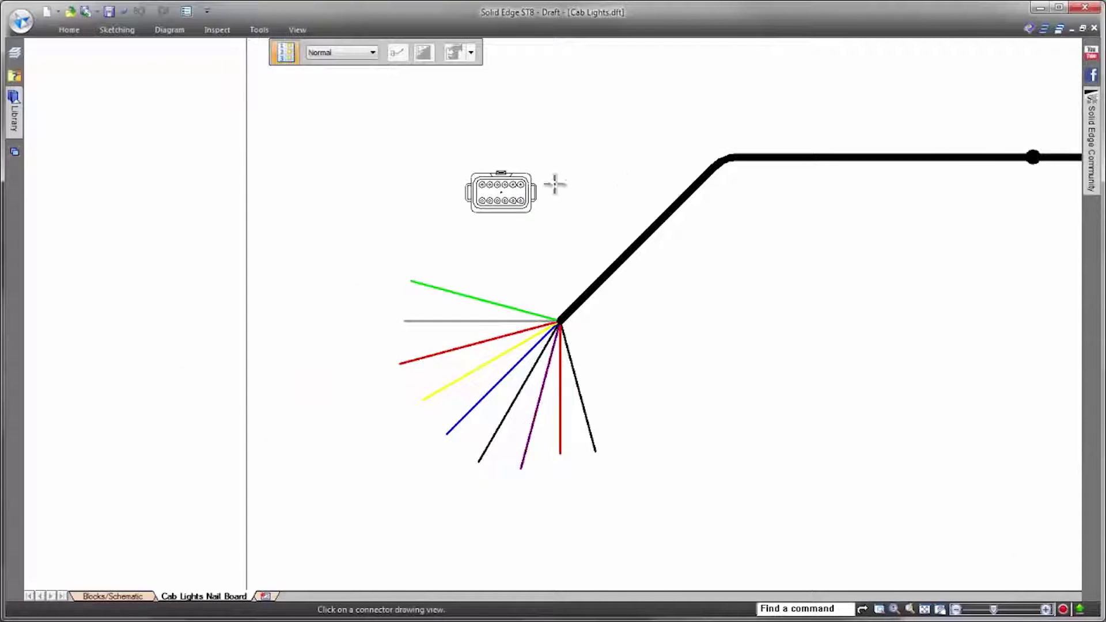
{"action": "left_click", "coordinate": [520, 169]}
{"action": "left_click", "coordinate": [346, 111]}
{"action": "scroll", "coordinate": [731, 101], "scroll_direction": "up", "scroll_amount": 3}
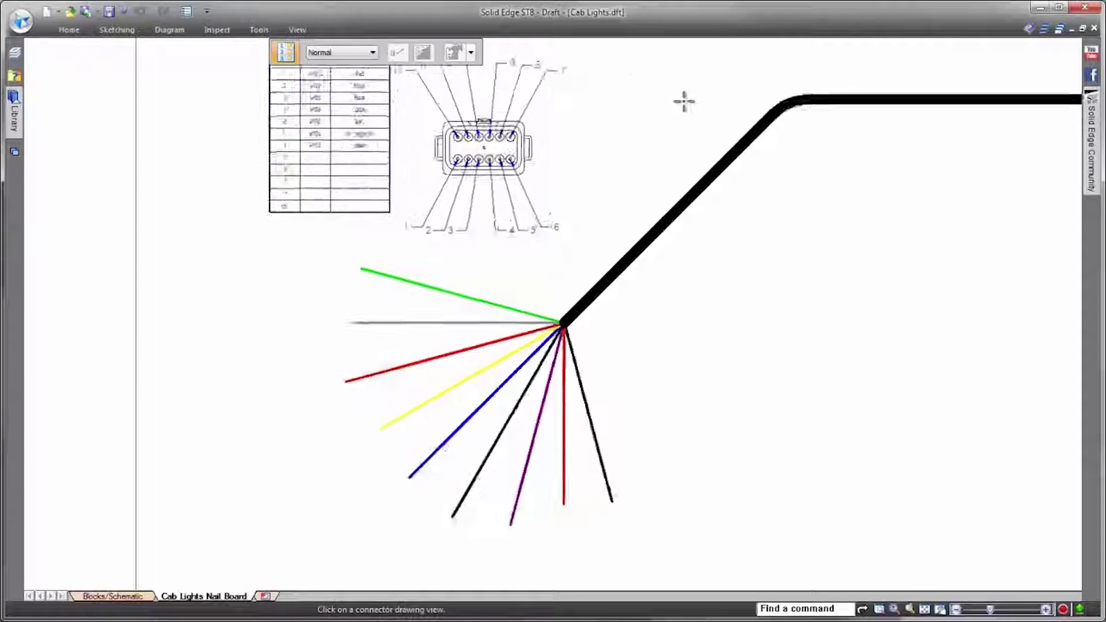
Step: Create a conductor table from the nailboard view and place it above the long bundle, just inside the upper board outline
{"action": "scroll", "coordinate": [690, 105], "scroll_direction": "up", "scroll_amount": 3, "text": "ctrl"}
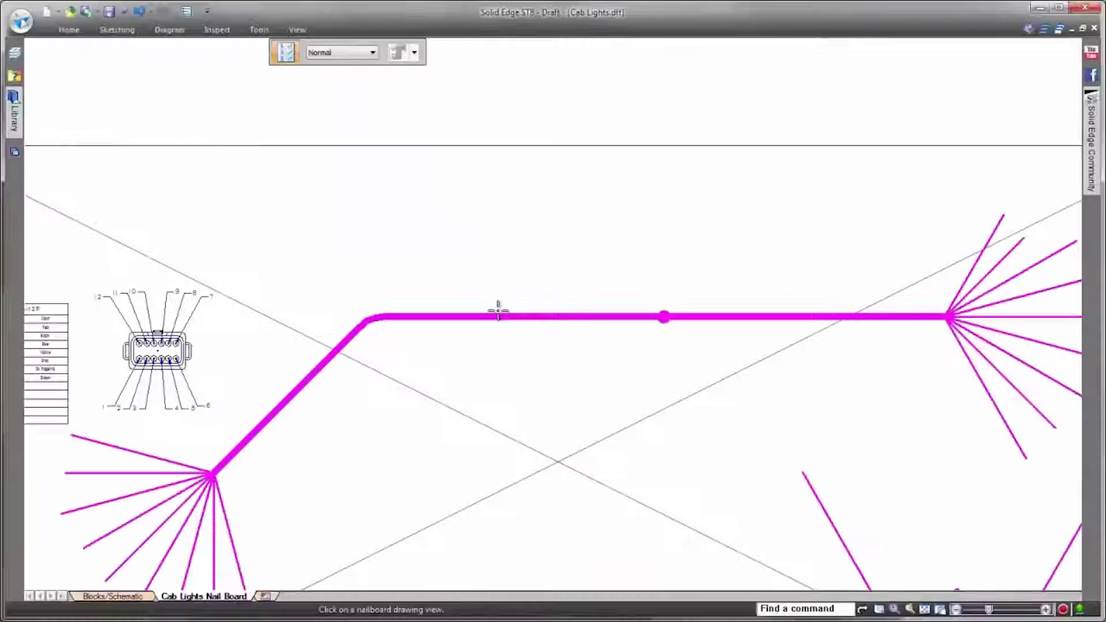
{"action": "left_click", "coordinate": [497, 311]}
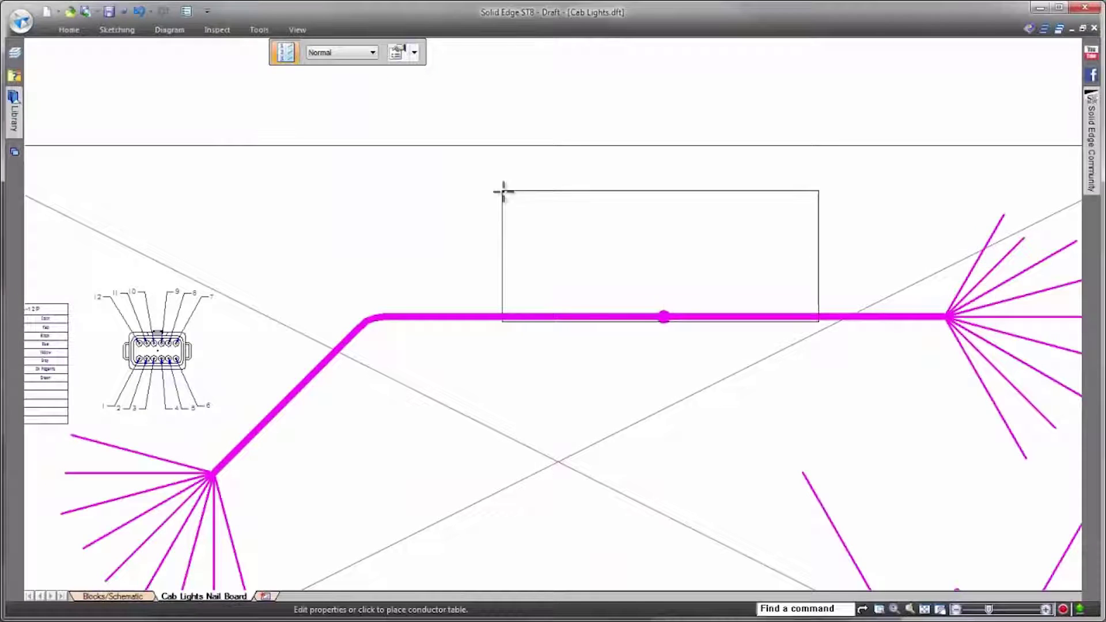
{"action": "left_click", "coordinate": [425, 148]}
{"action": "scroll", "coordinate": [763, 49], "scroll_direction": "up", "scroll_amount": 2}
{"action": "scroll", "coordinate": [763, 49], "scroll_direction": "up", "scroll_amount": 3}
{"action": "scroll", "coordinate": [922, 144], "scroll_direction": "up", "scroll_amount": 3, "text": "ctrl"}
{"action": "scroll", "coordinate": [959, 155], "scroll_direction": "down", "scroll_amount": 1}
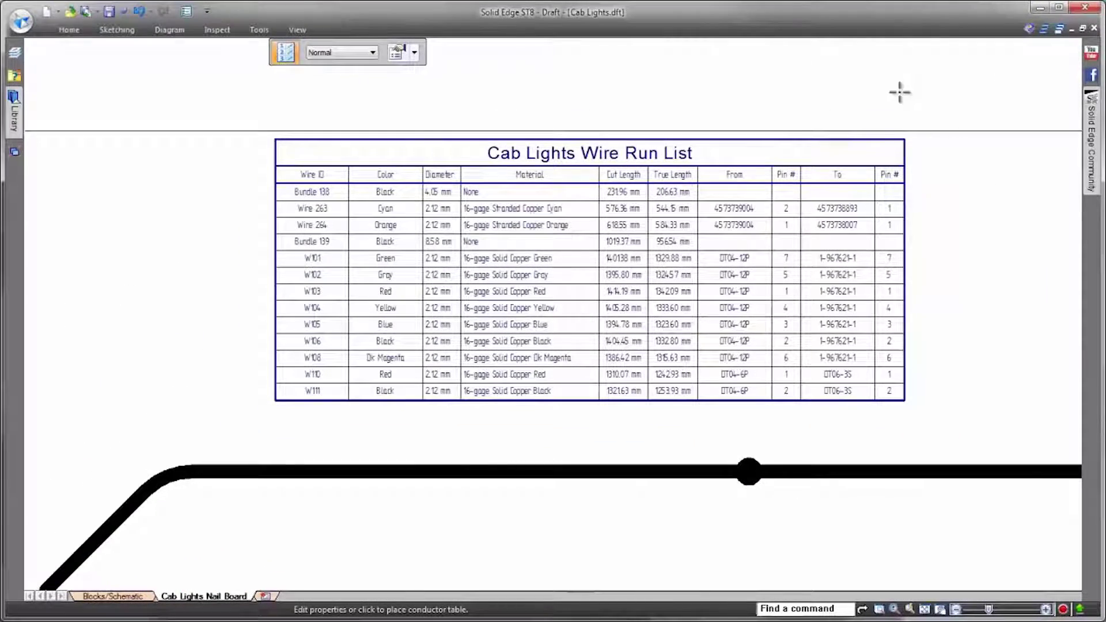
{"action": "scroll", "coordinate": [900, 92], "scroll_direction": "down", "scroll_amount": 5}
{"action": "scroll", "coordinate": [736, 89], "scroll_direction": "up", "scroll_amount": 2}
{"action": "key", "text": "Escape"}
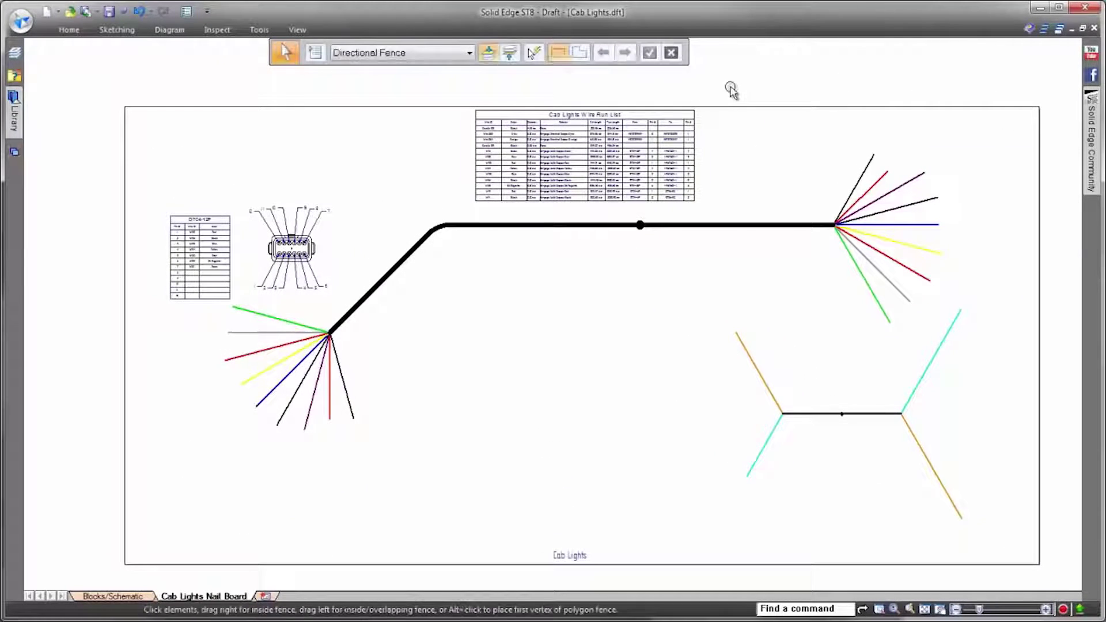